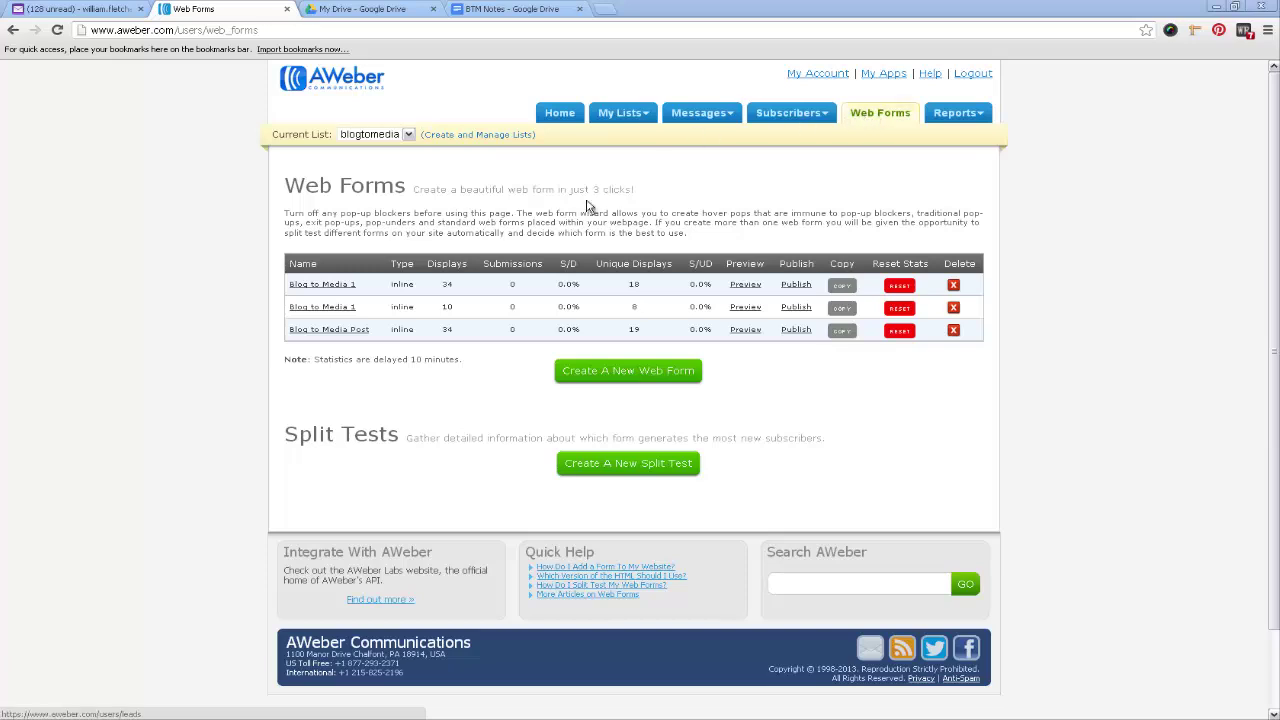
Create a new web form for the blogtomedia list and show the popular form templates.
click(648, 378)
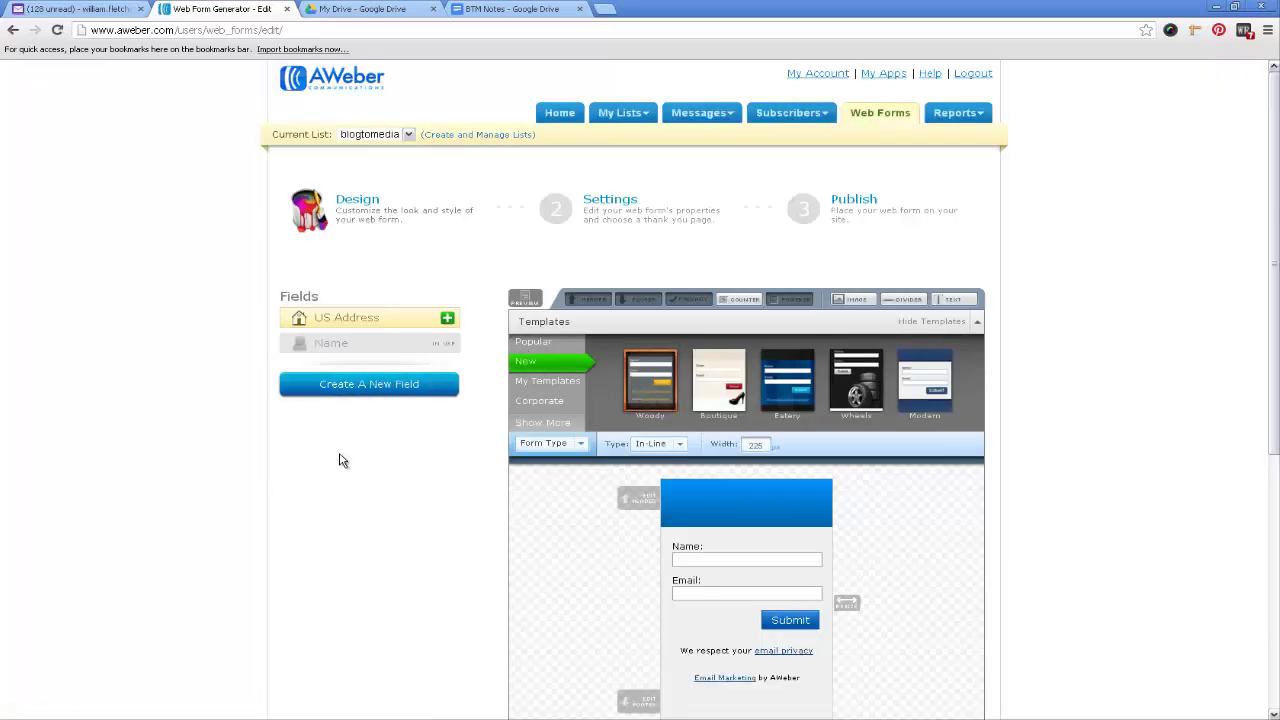
scroll(339, 459, down, 3)
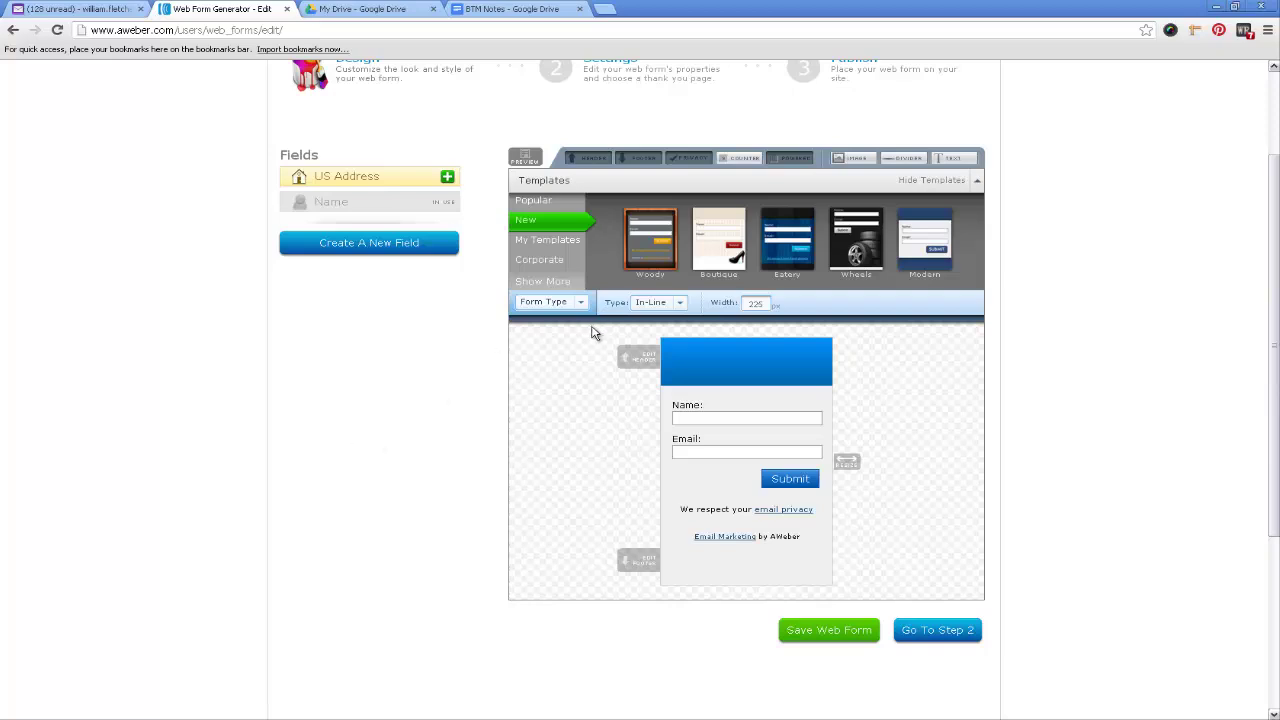
click(534, 202)
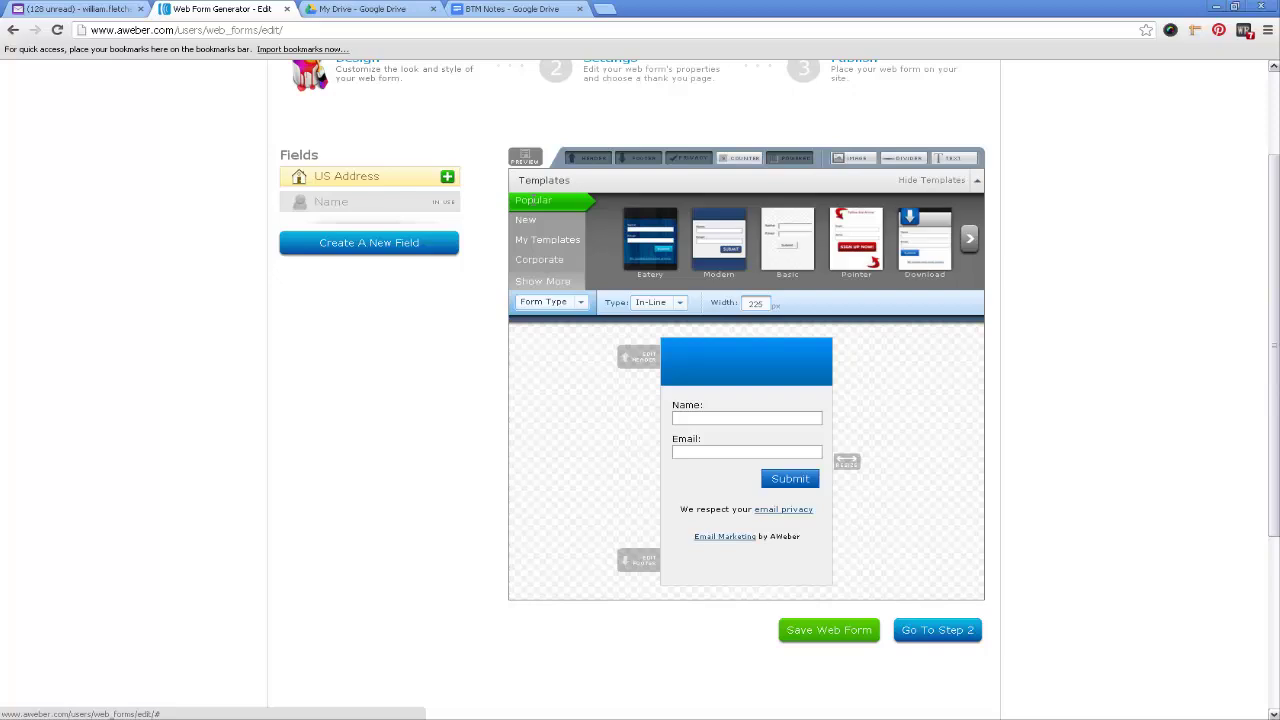
Preview the Eatery template and the Modern template in its different color variations, leaving both unloaded.
click(674, 239)
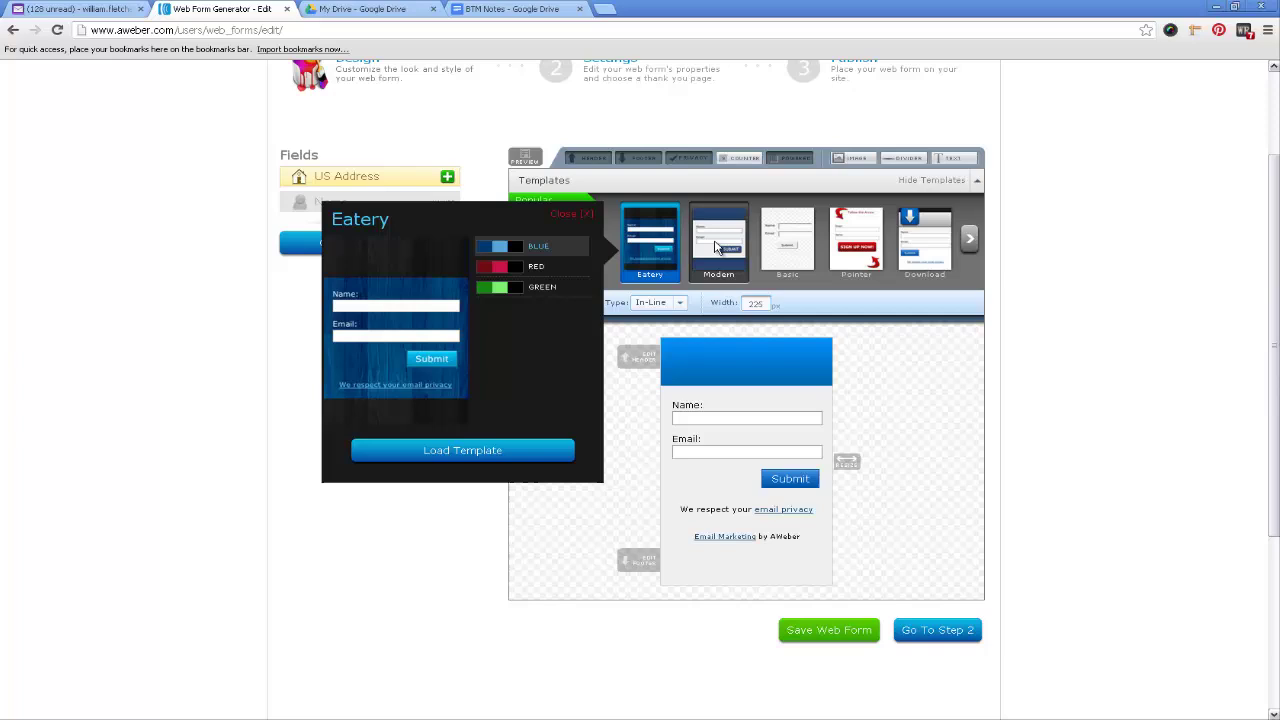
click(717, 246)
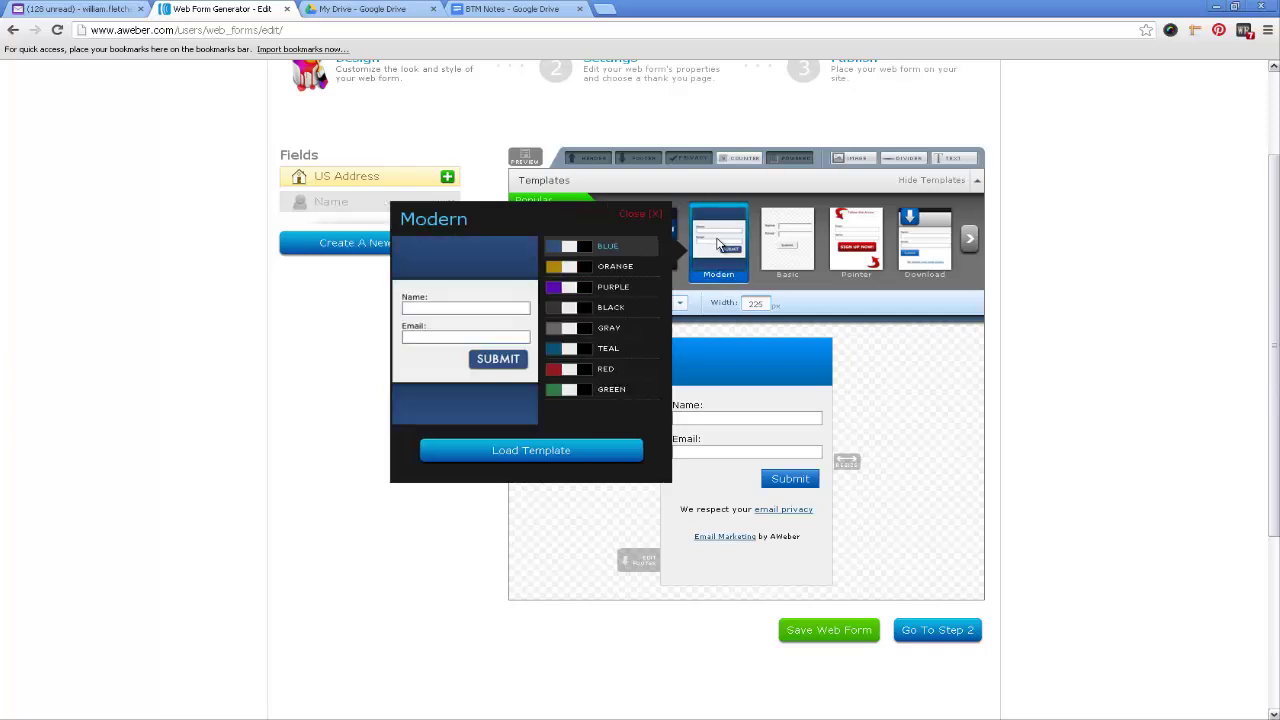
click(616, 270)
click(616, 288)
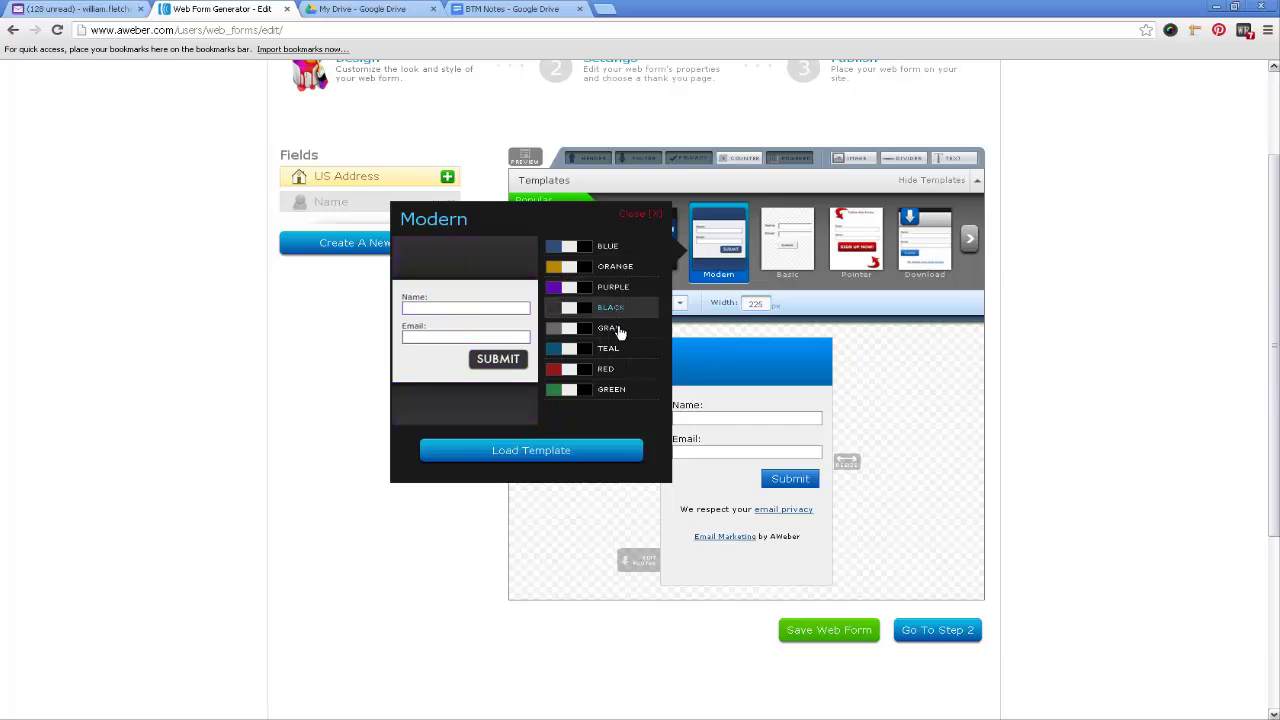
click(620, 334)
click(620, 348)
click(618, 369)
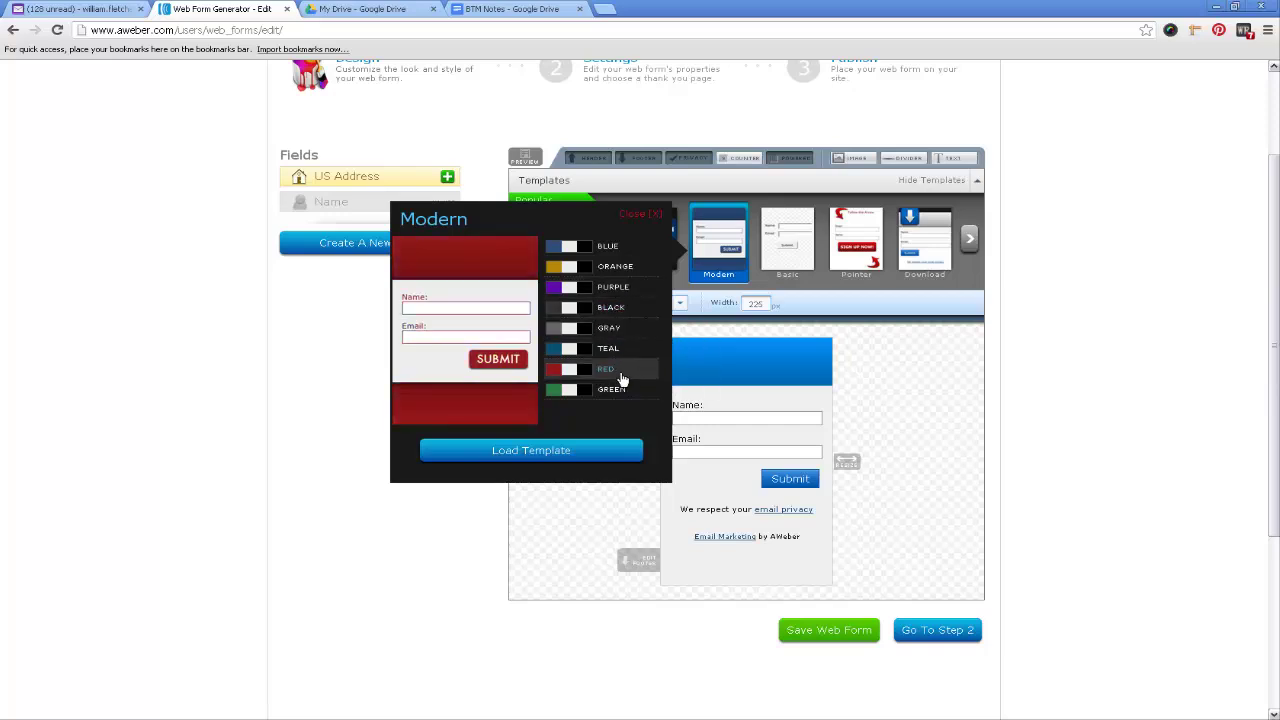
click(620, 392)
click(656, 216)
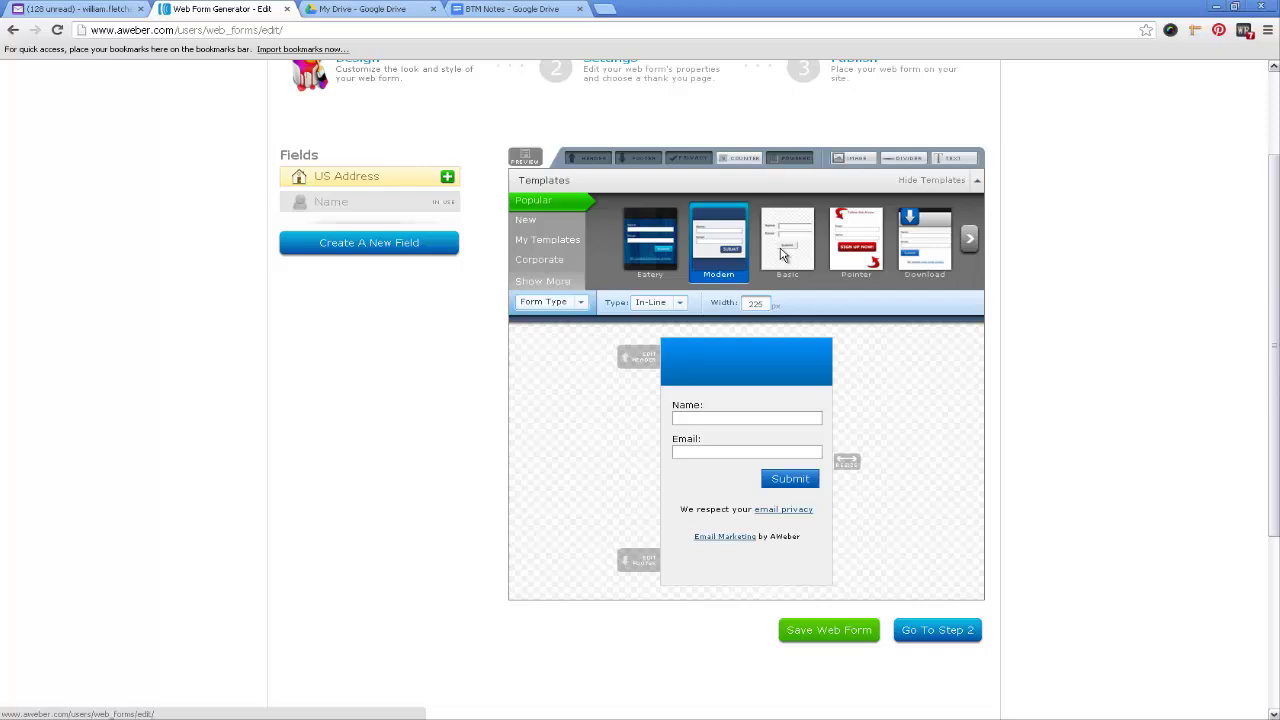
Load the Pointer template with the Alert color scheme into the web form.
click(876, 250)
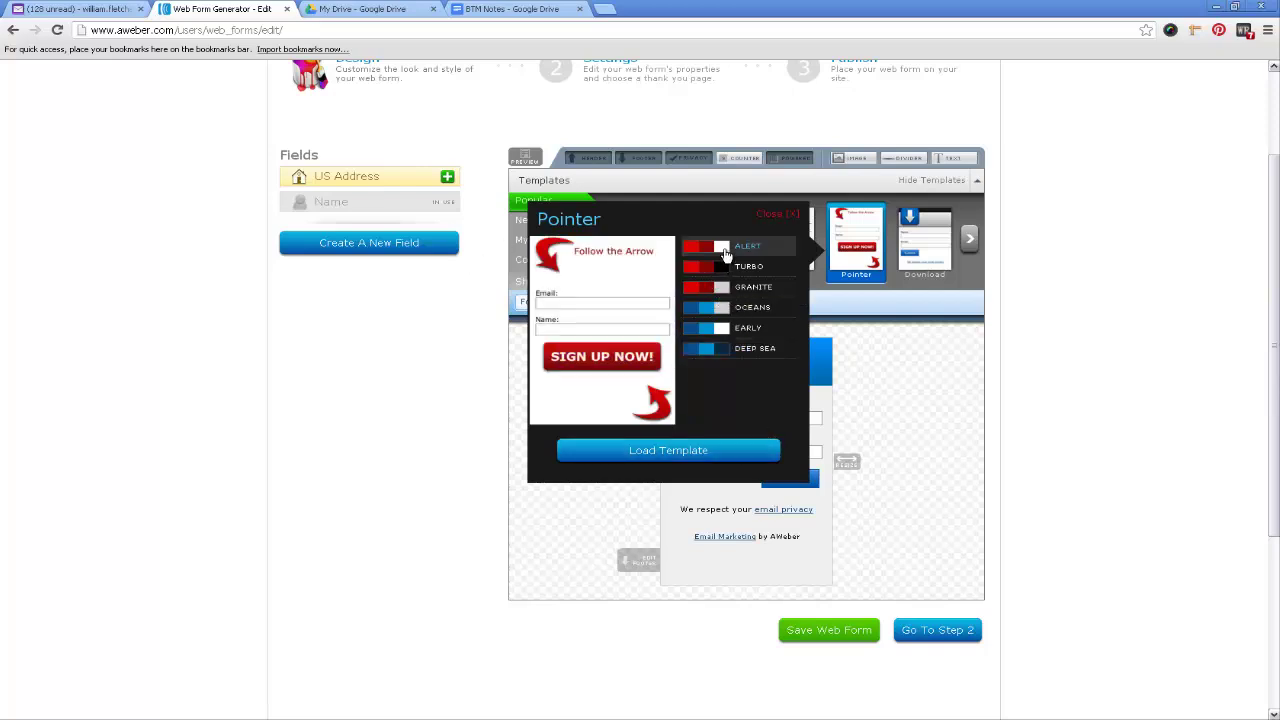
click(673, 452)
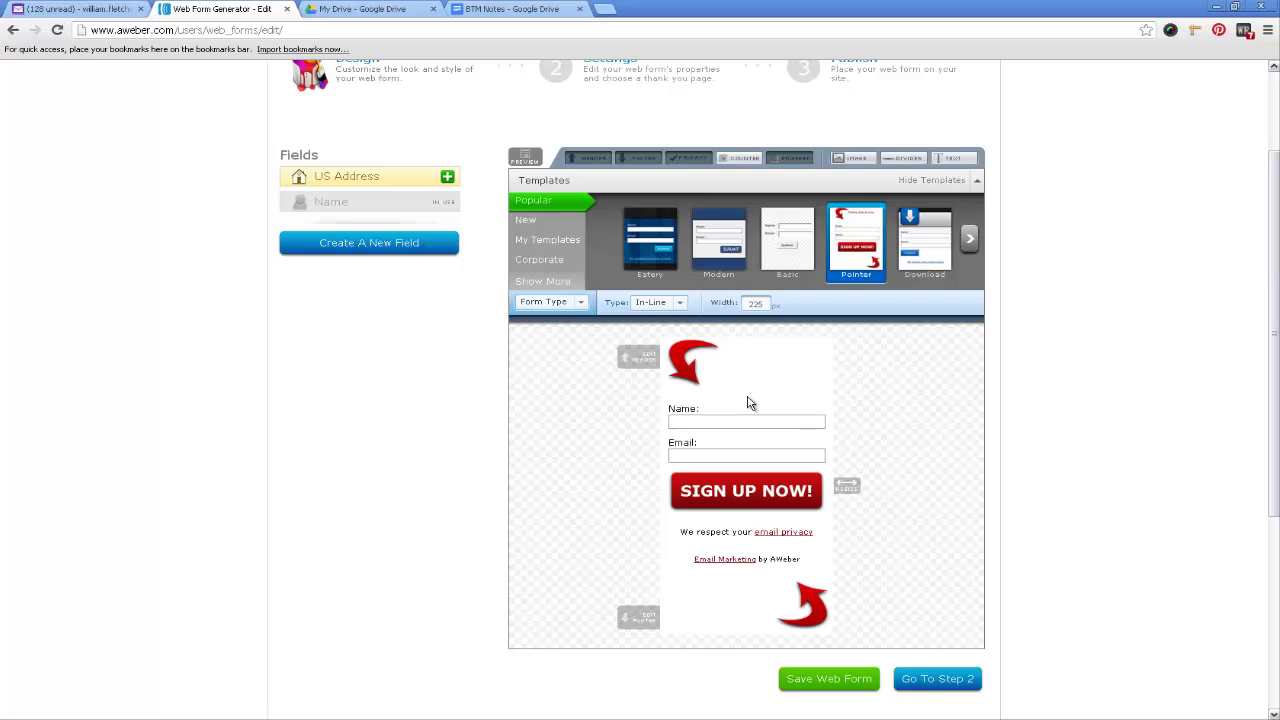
Open blogtomedia.com in a new browser tab and go to its Free Guides page.
click(604, 12)
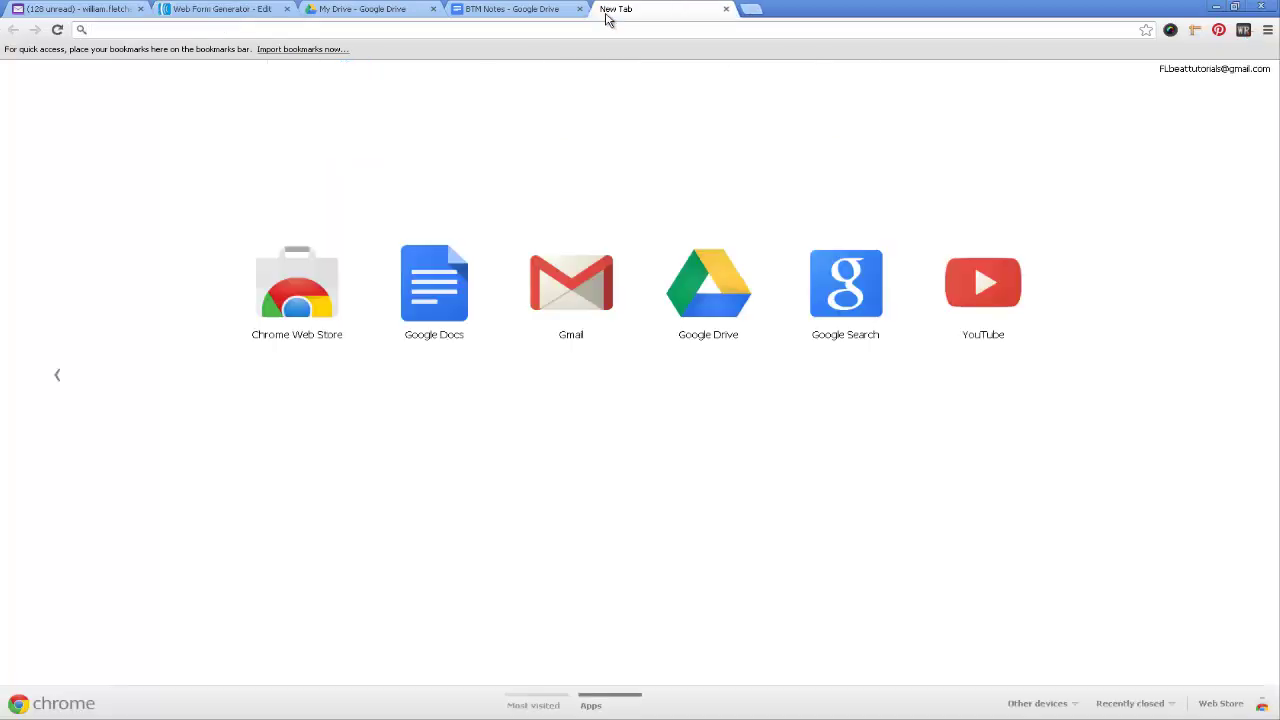
text(blogto)
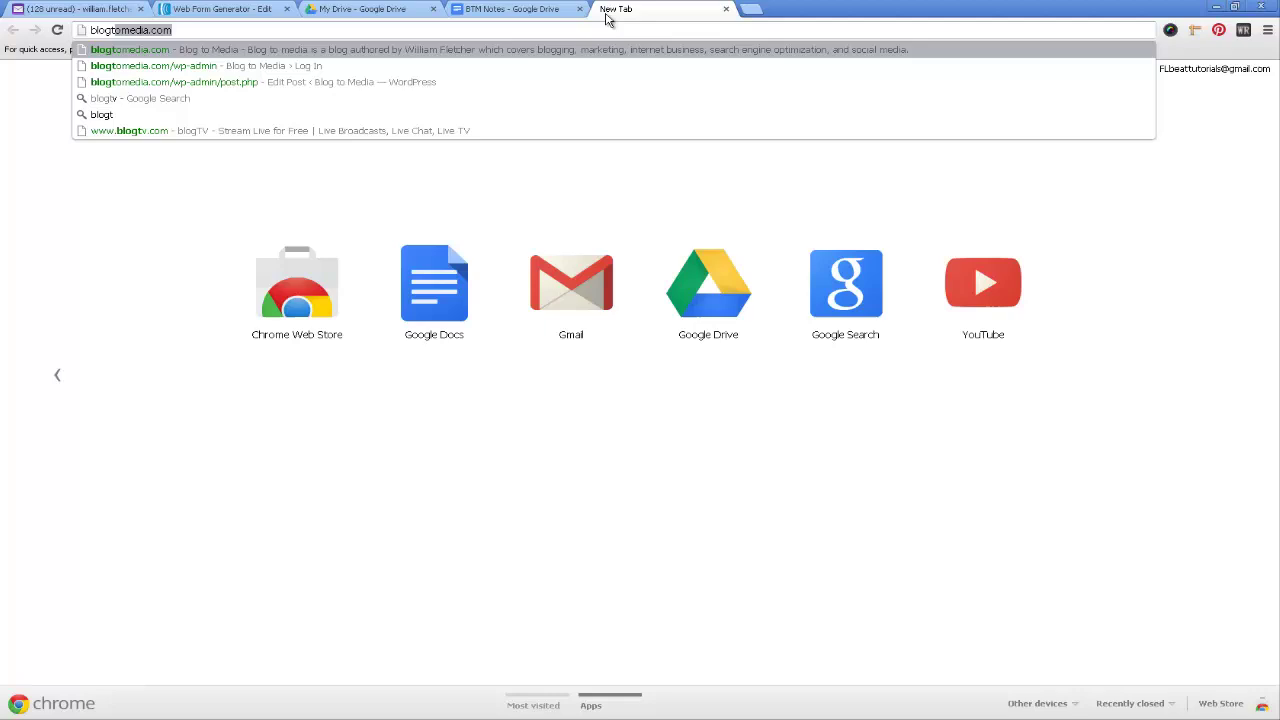
text(media.com)
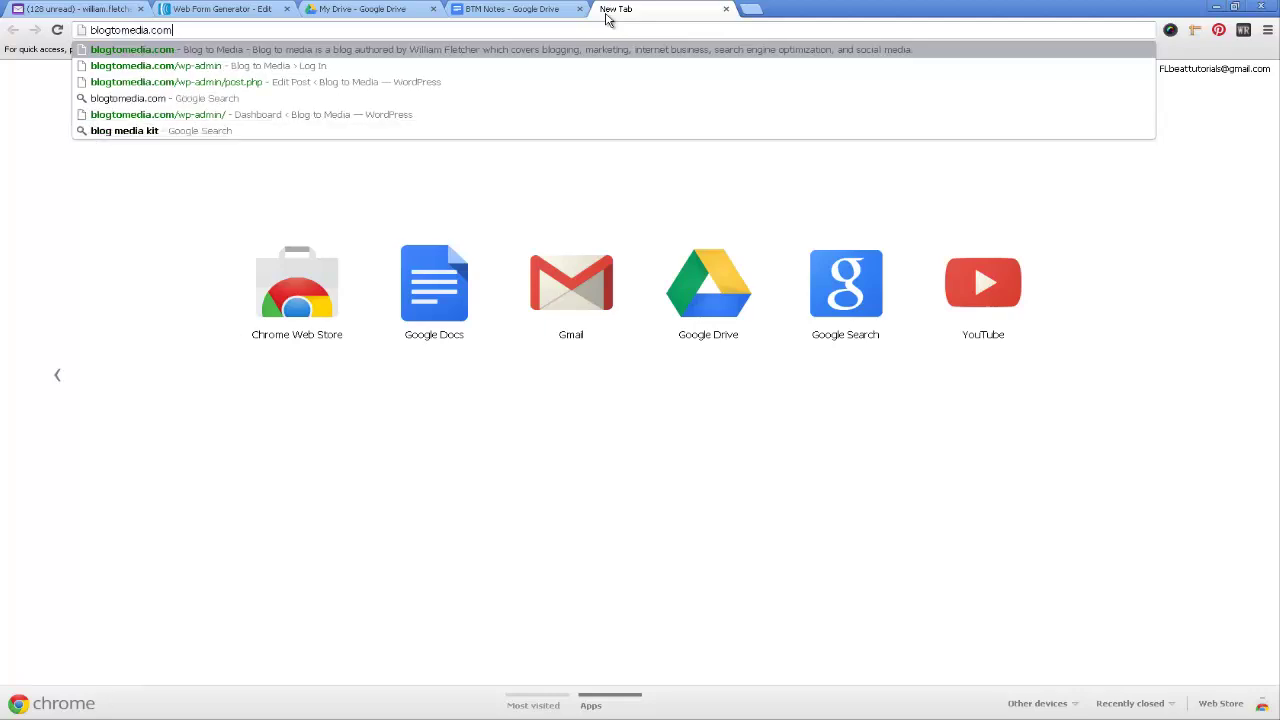
key(Return)
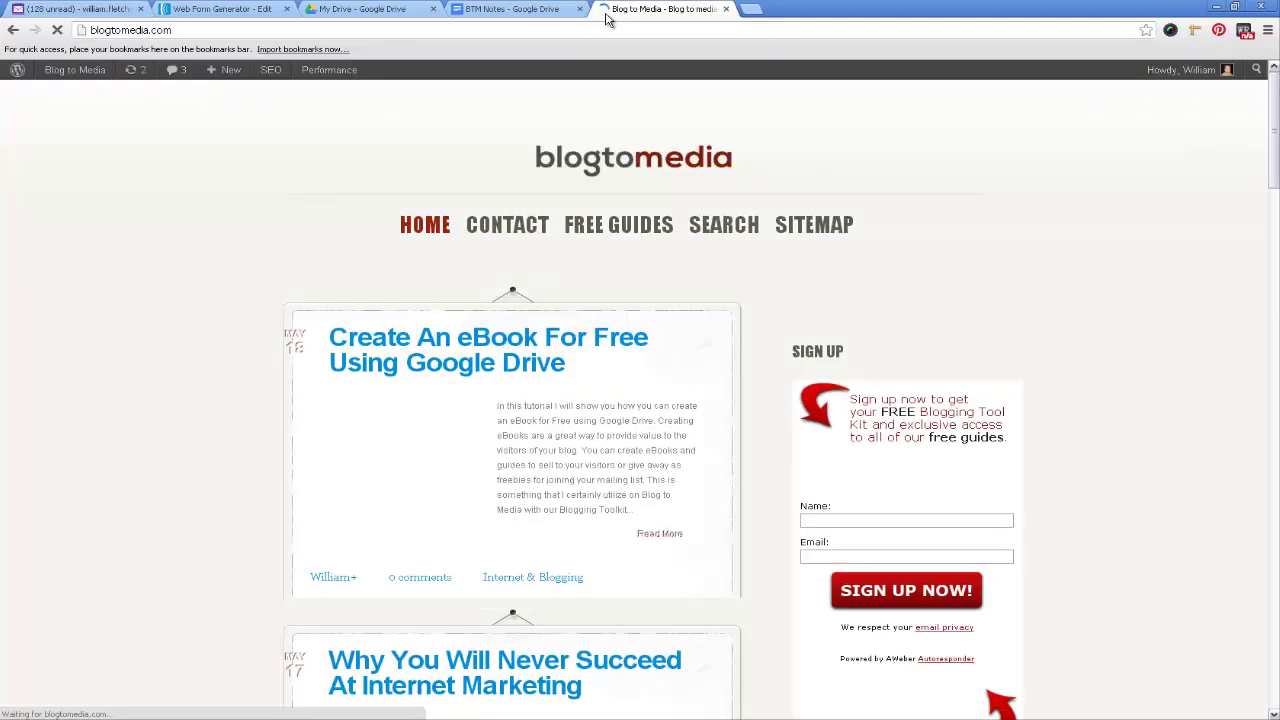
click(618, 226)
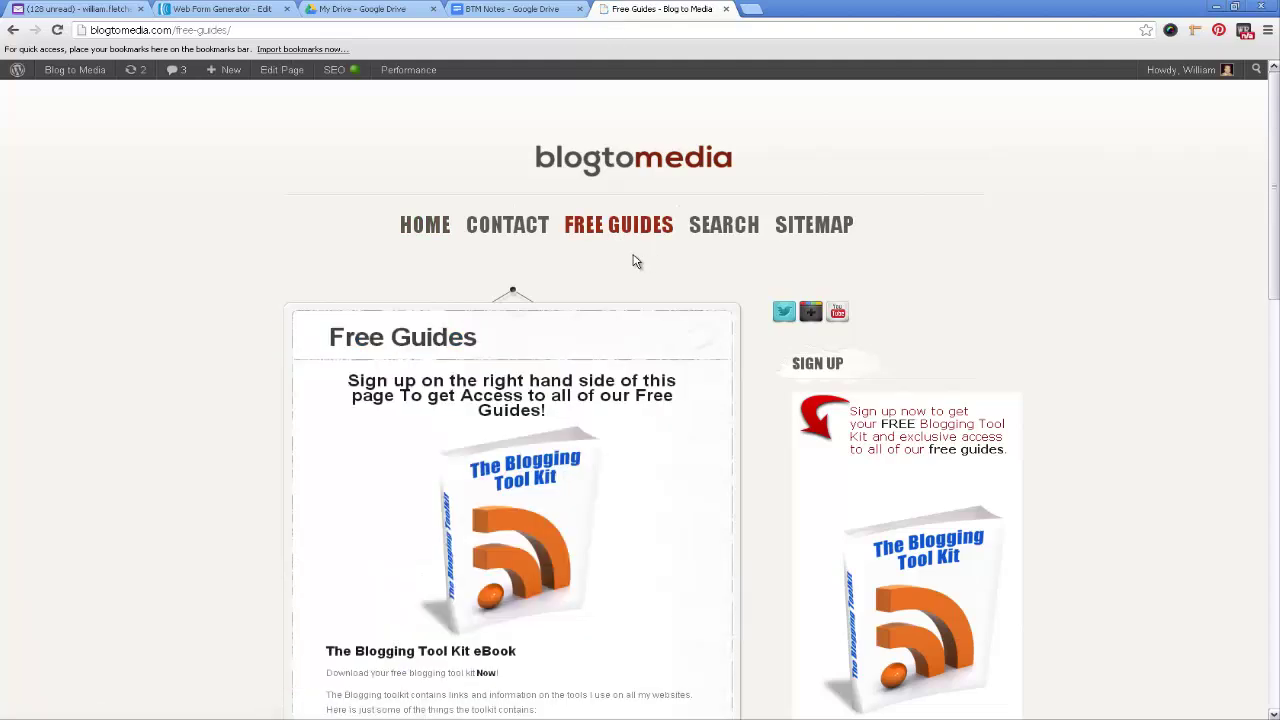
Save the Blogging Tool Kit eBook cover image to the Downloads folder as "btm tool kit".
scroll(490, 485, down, 2)
right_click(527, 308)
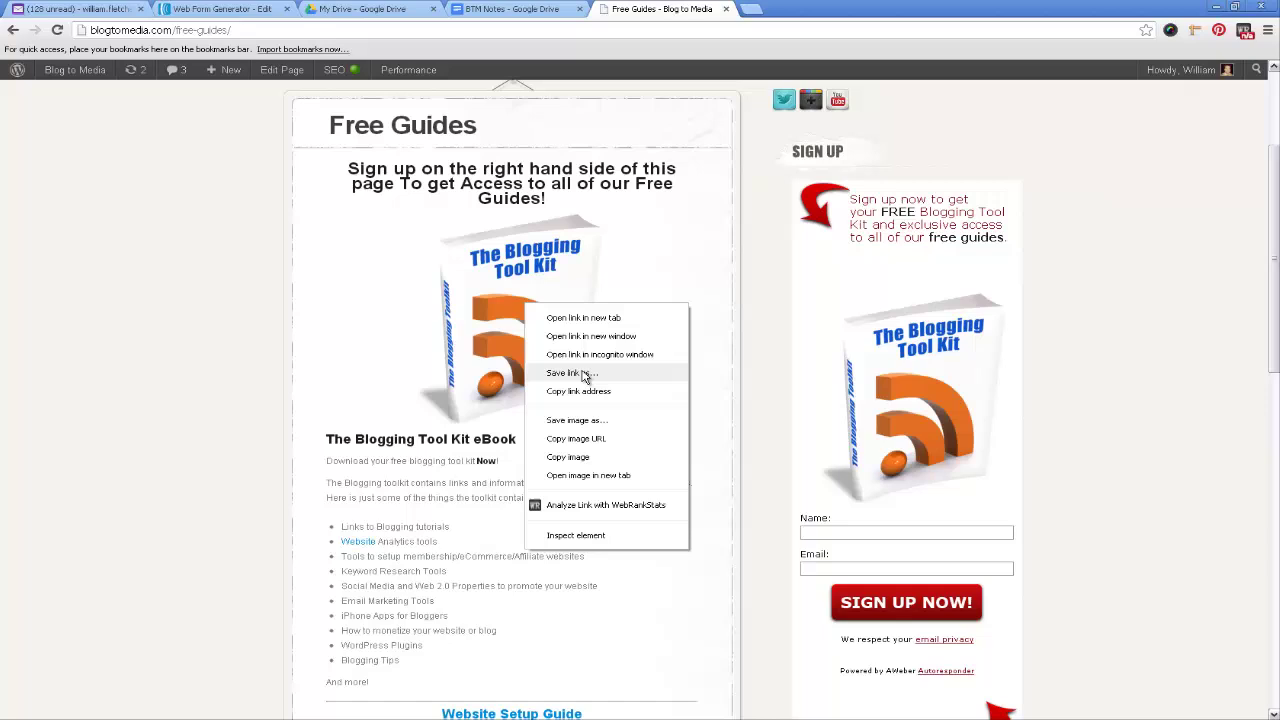
click(568, 421)
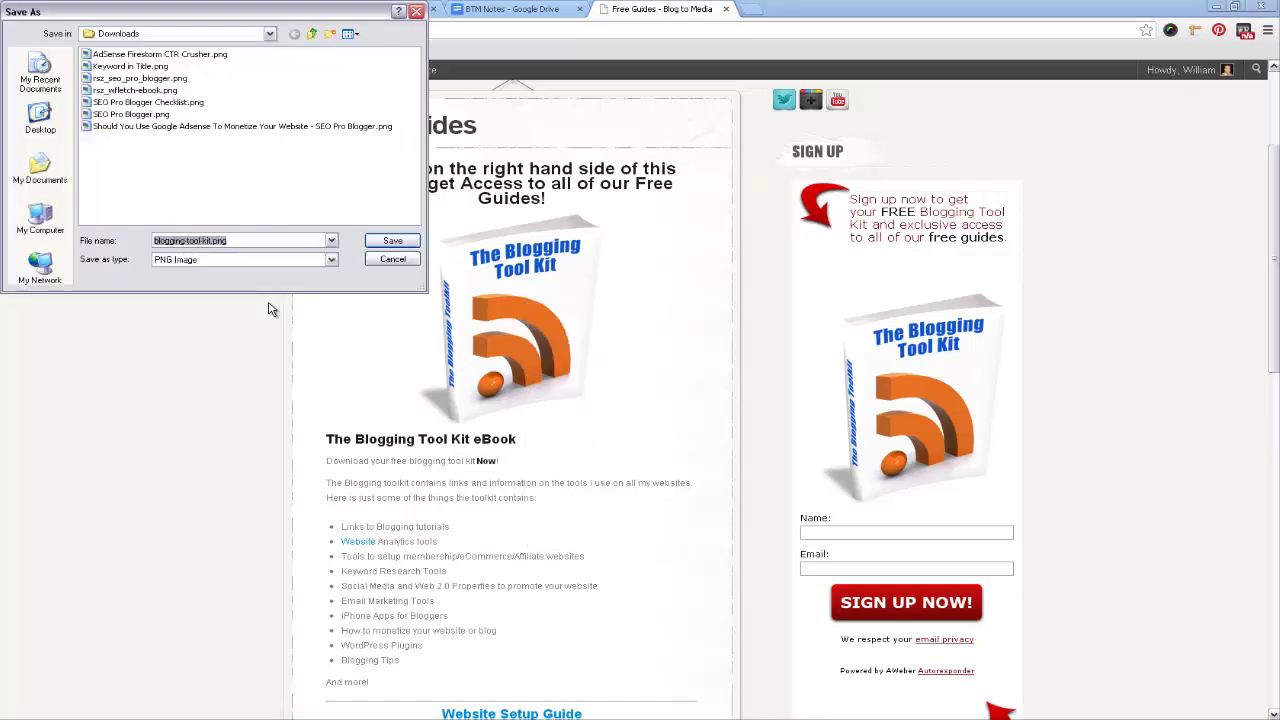
text(btm too)
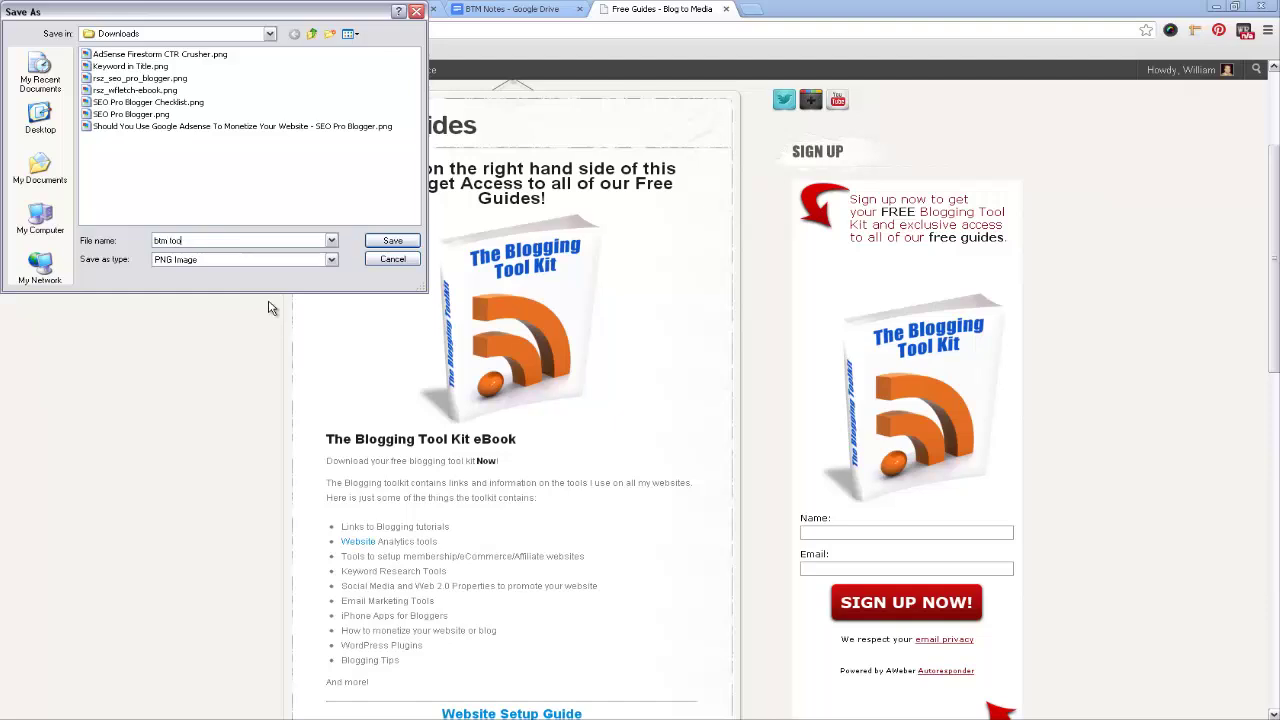
text(l kit)
key(Return)
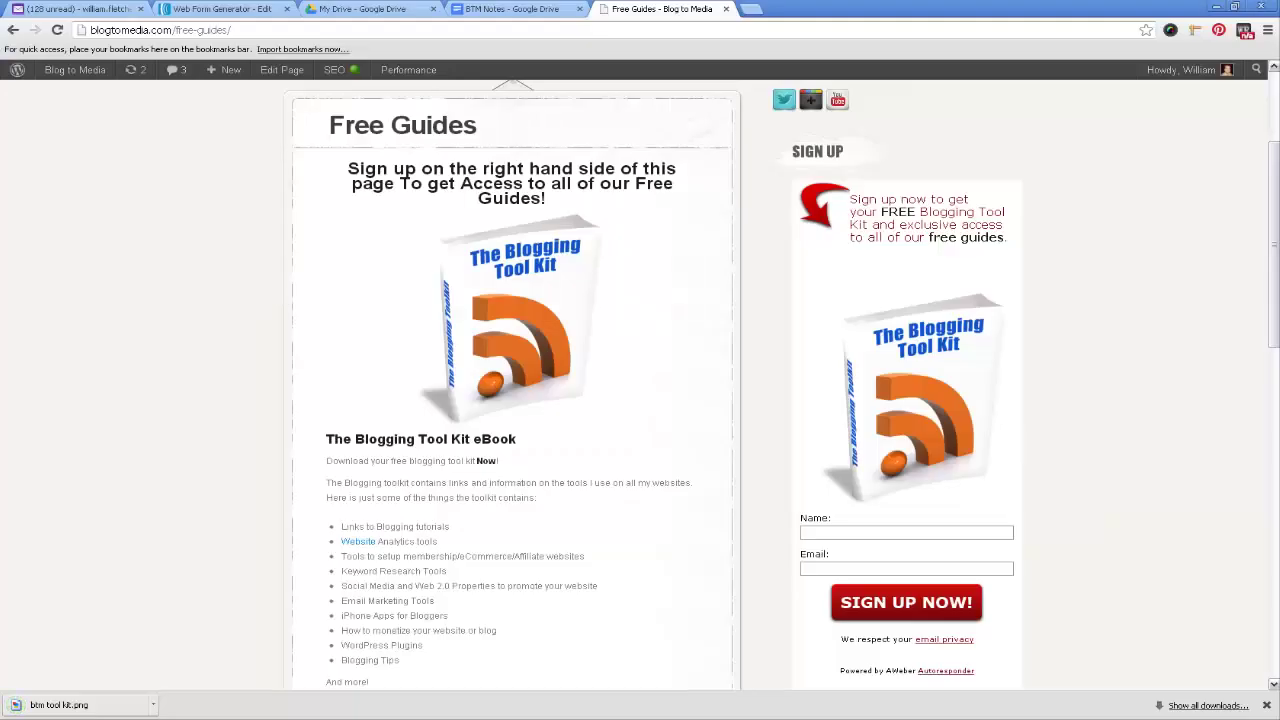
click(505, 9)
click(415, 9)
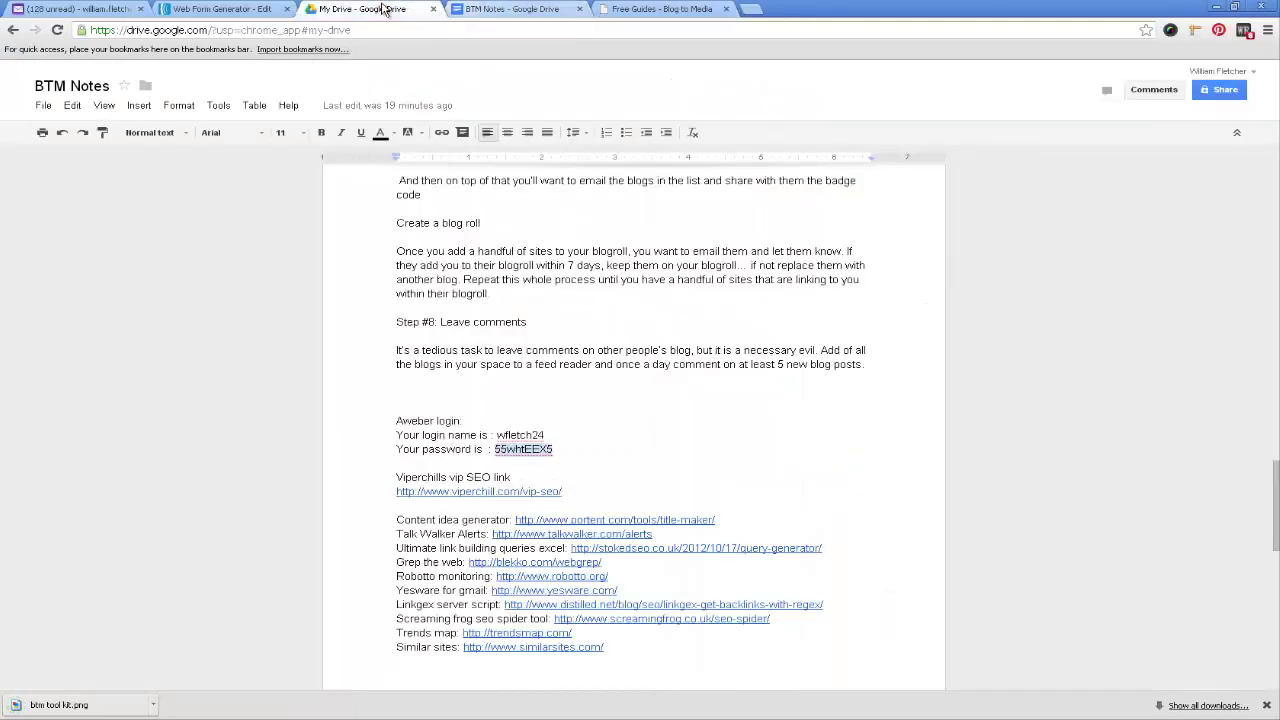
click(268, 14)
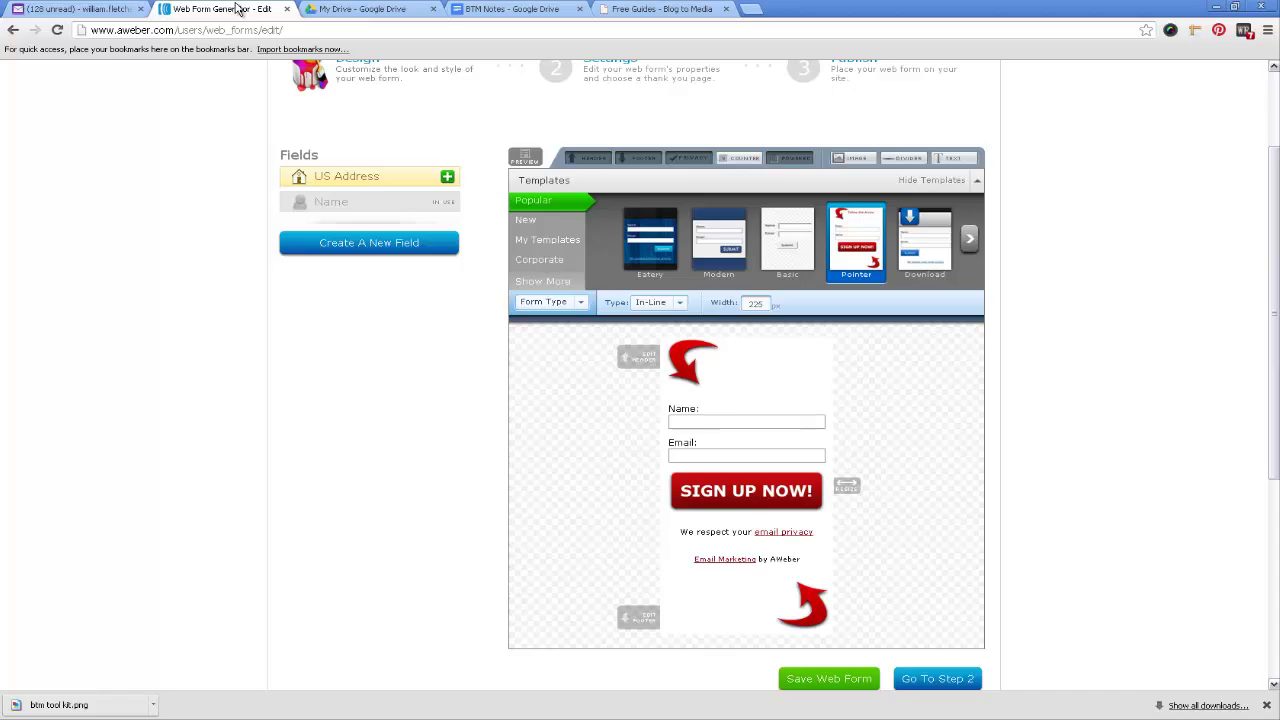
Examine the sign-up form's header text, cover image and fields in the blog's sidebar on the Free Guides page and the home page.
click(648, 9)
scroll(1034, 320, up, 2)
scroll(1000, 310, down, 2)
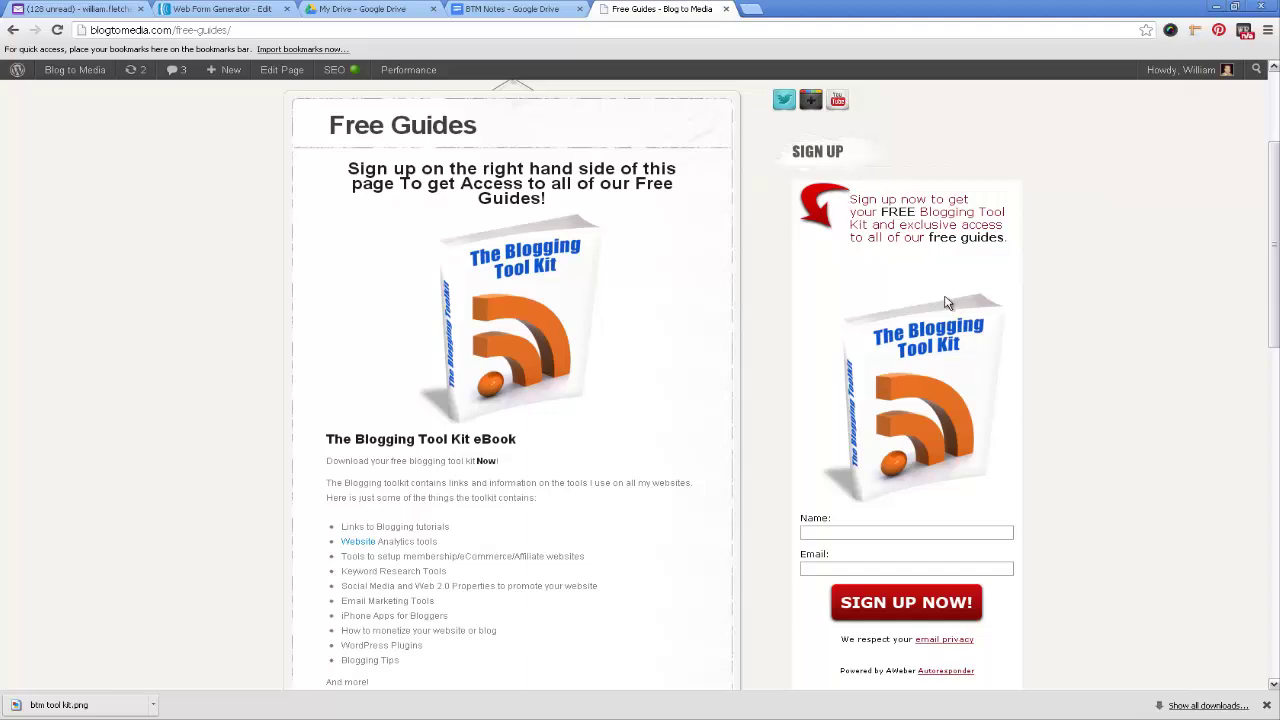
scroll(946, 300, down, 2)
scroll(941, 302, up, 2)
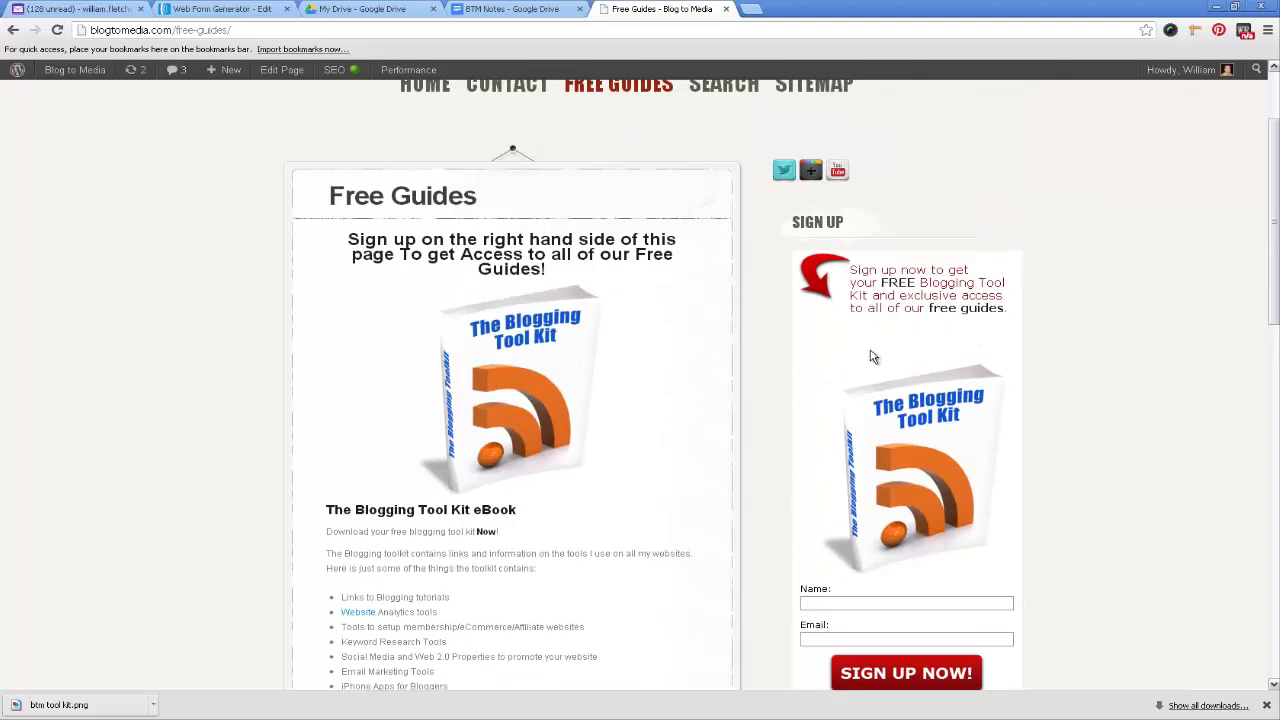
scroll(890, 355, down, 3)
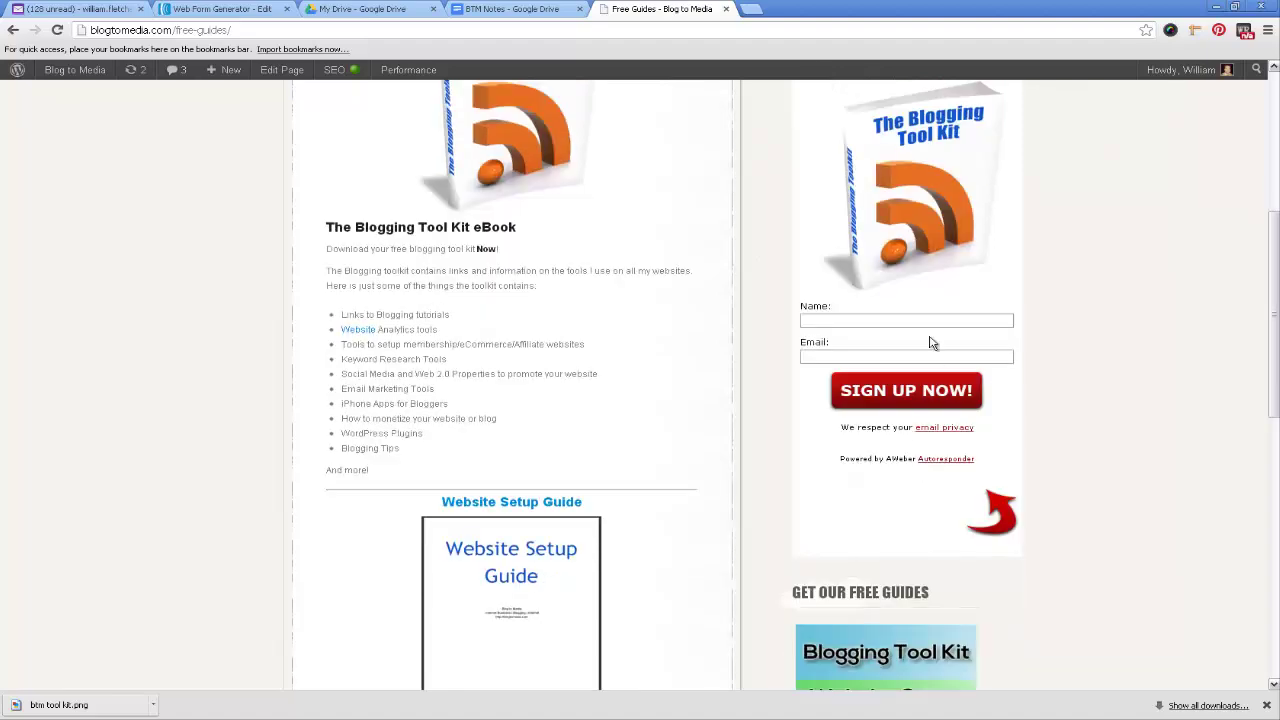
scroll(919, 372, up, 2)
scroll(925, 418, up, 2)
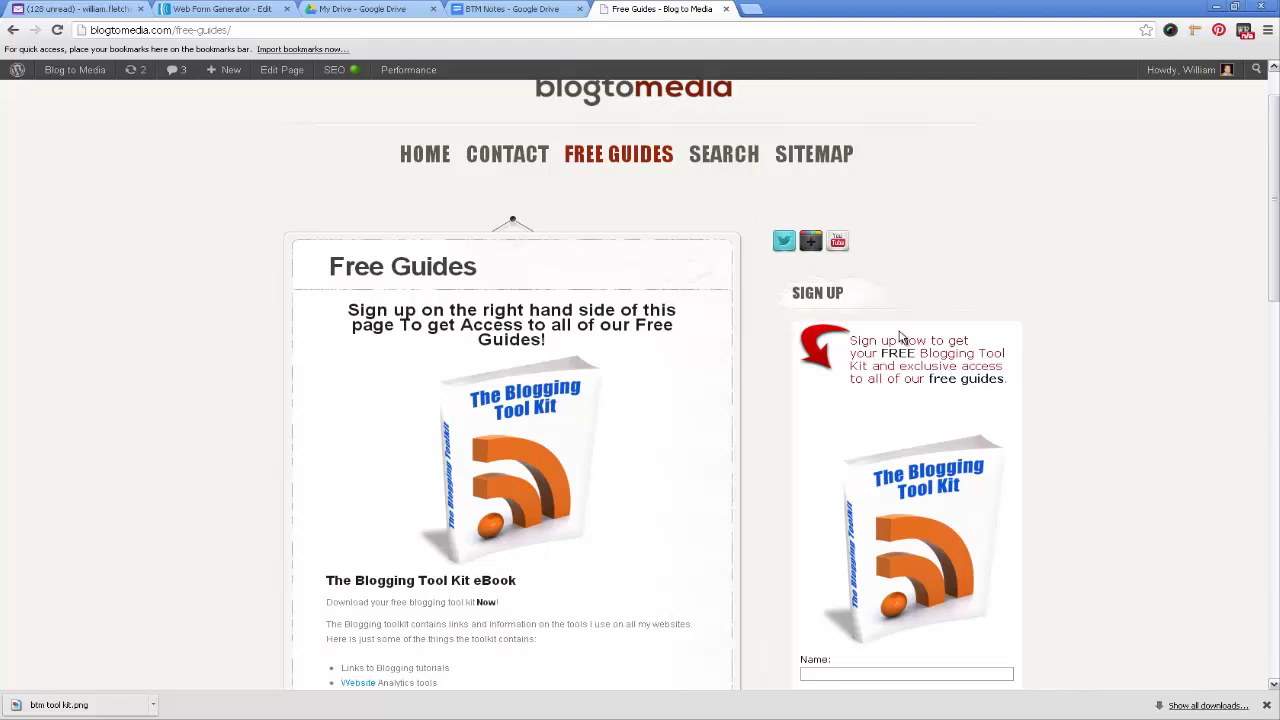
click(425, 155)
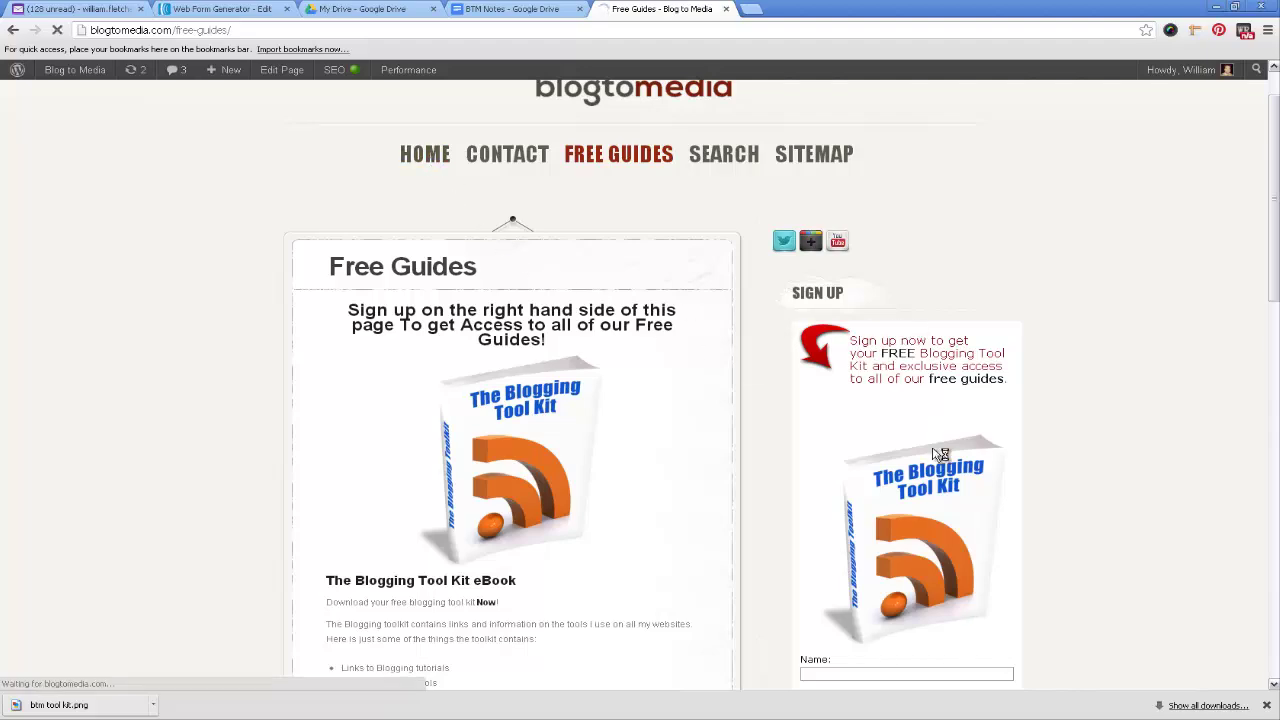
scroll(886, 463, down, 3)
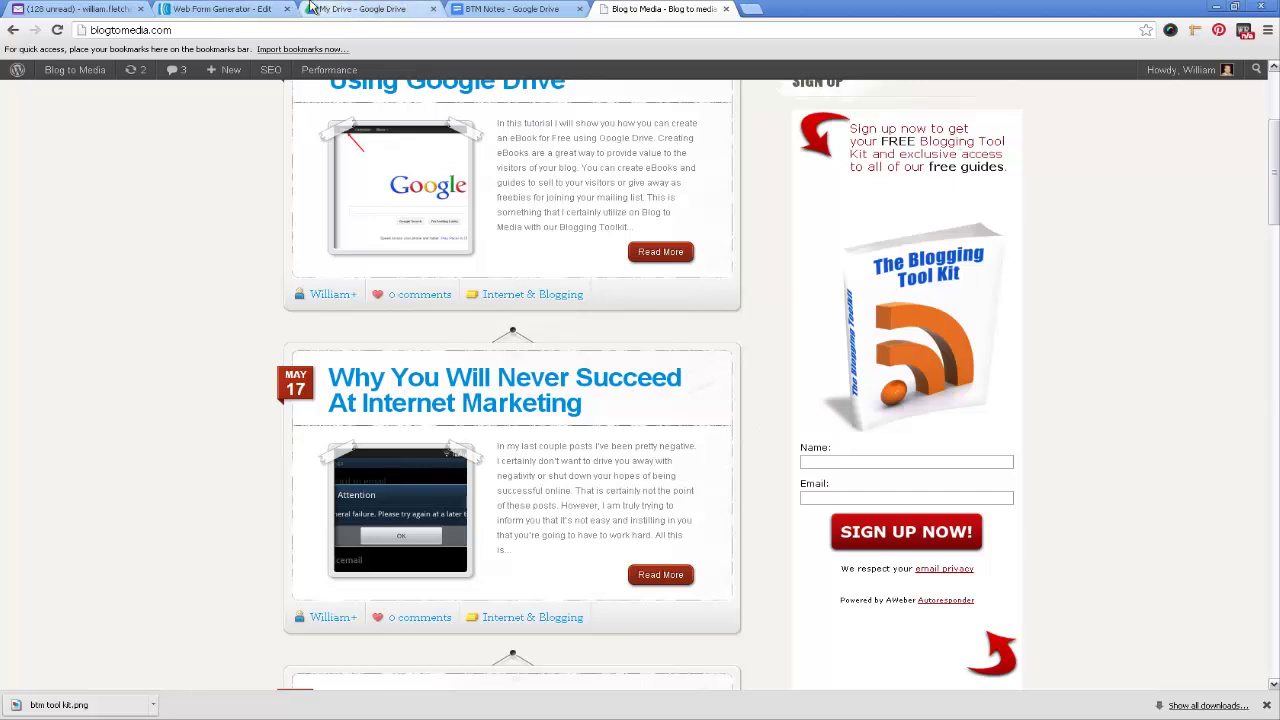
Switch back to the AWeber form editor and try to add an image element to the web form.
click(222, 9)
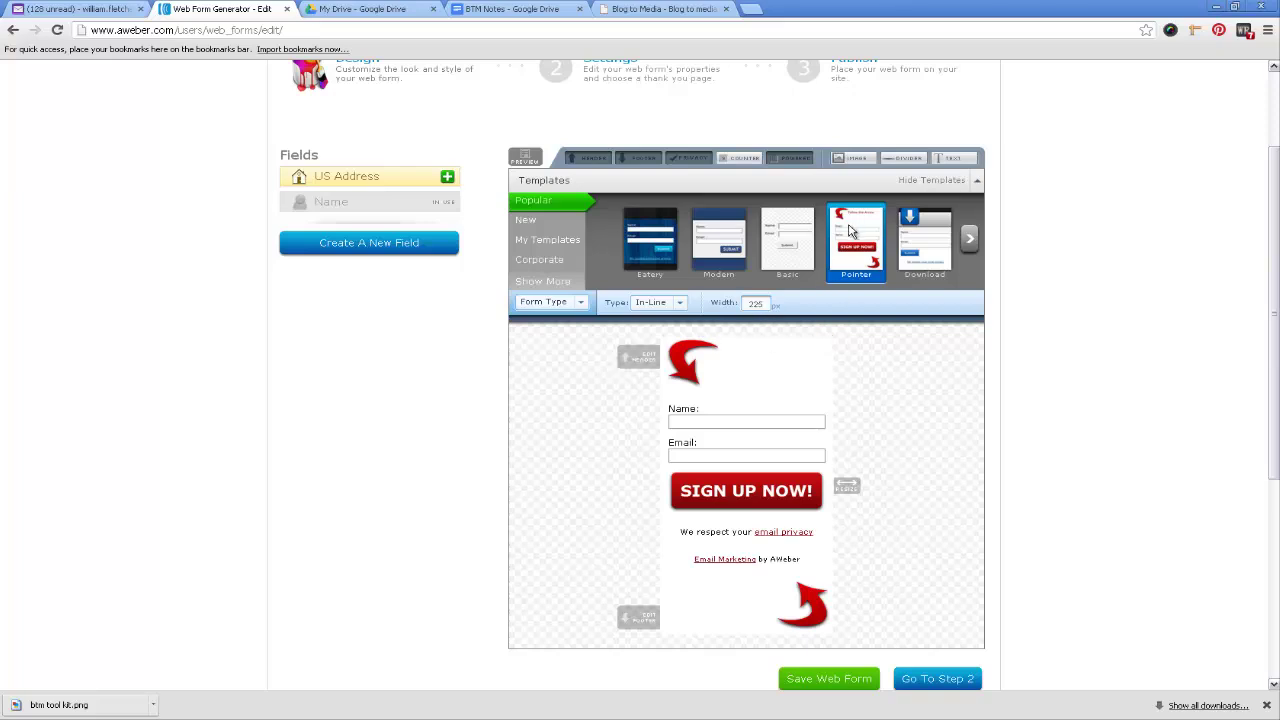
mouse_move(820, 360)
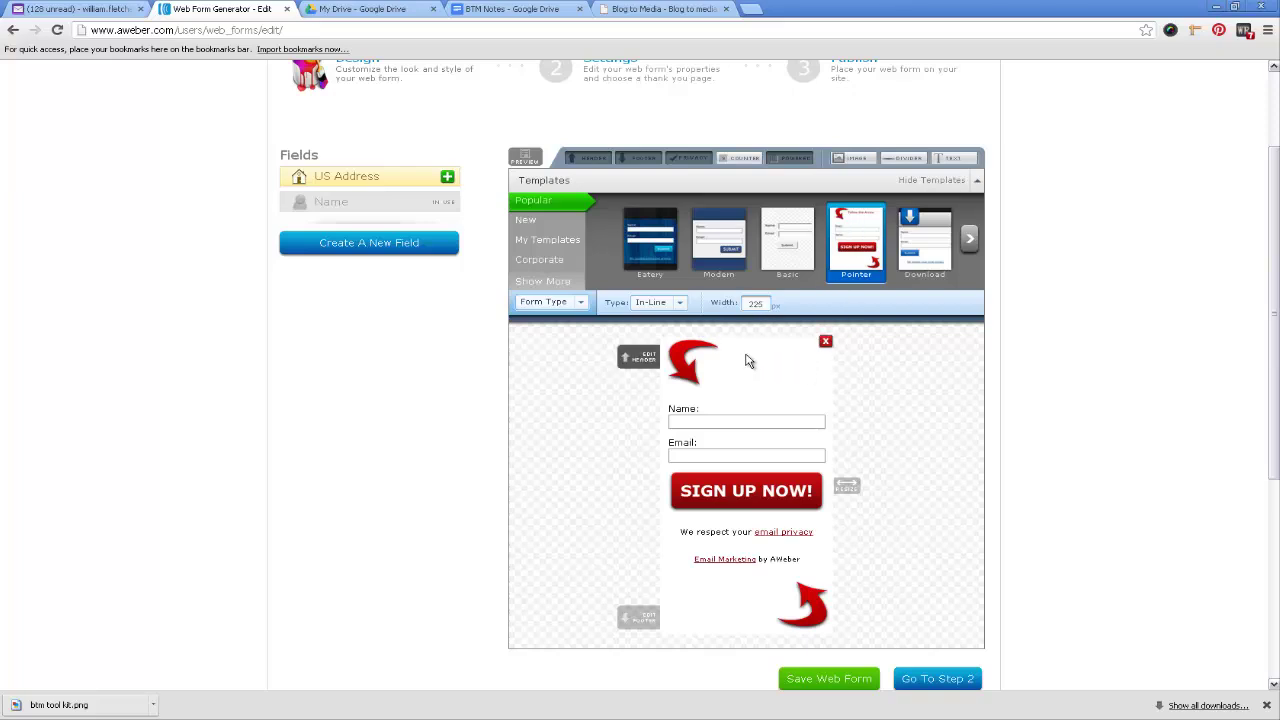
click(850, 160)
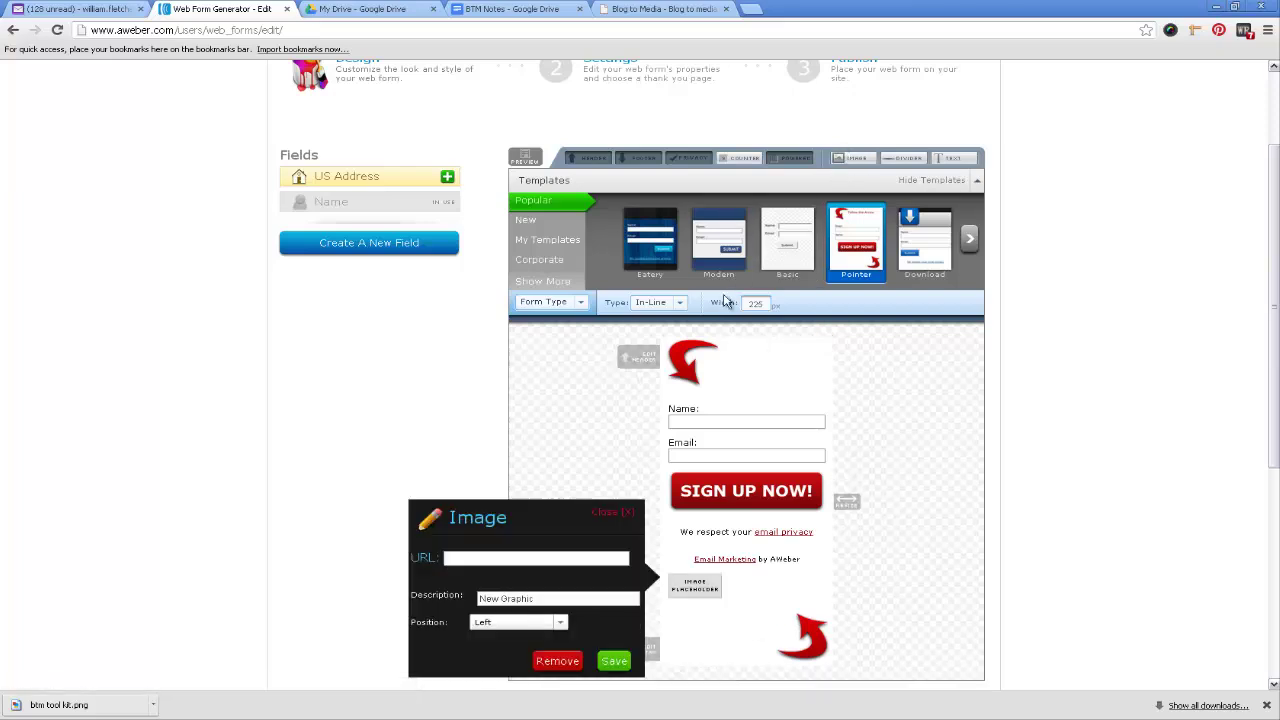
click(183, 12)
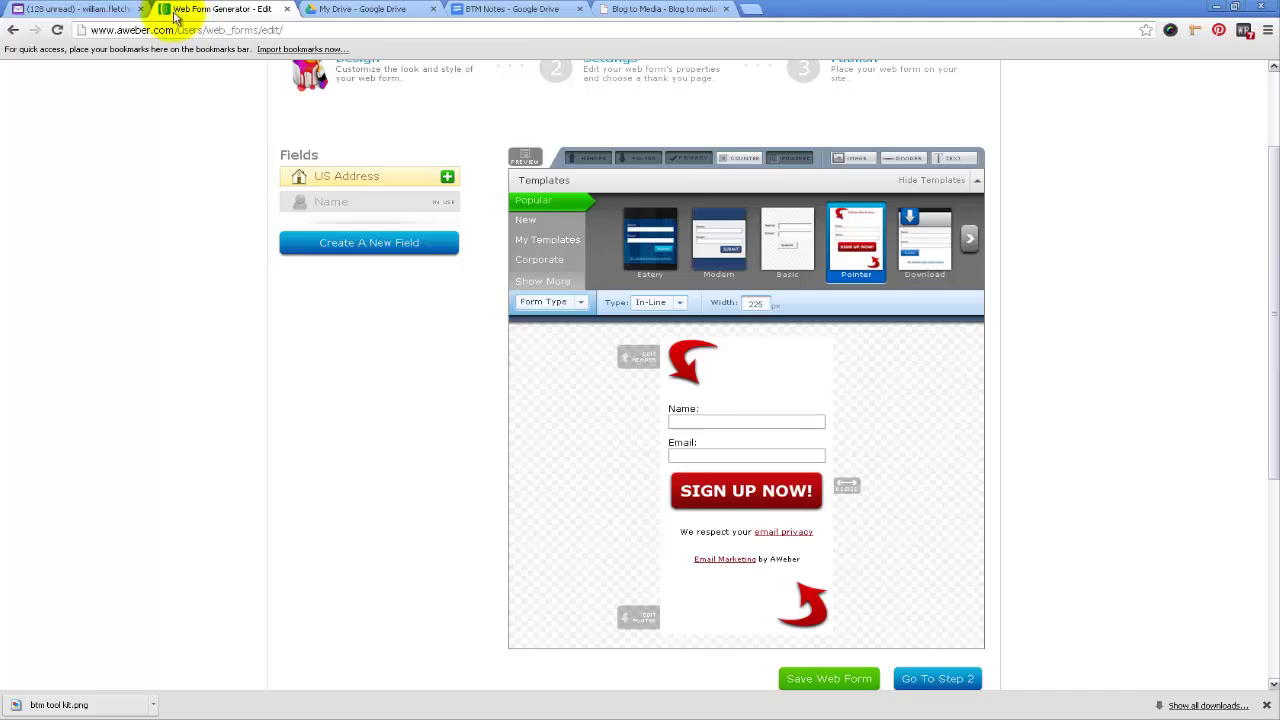
Switch to the blog's WordPress dashboard and open the page for uploading new media.
click(665, 8)
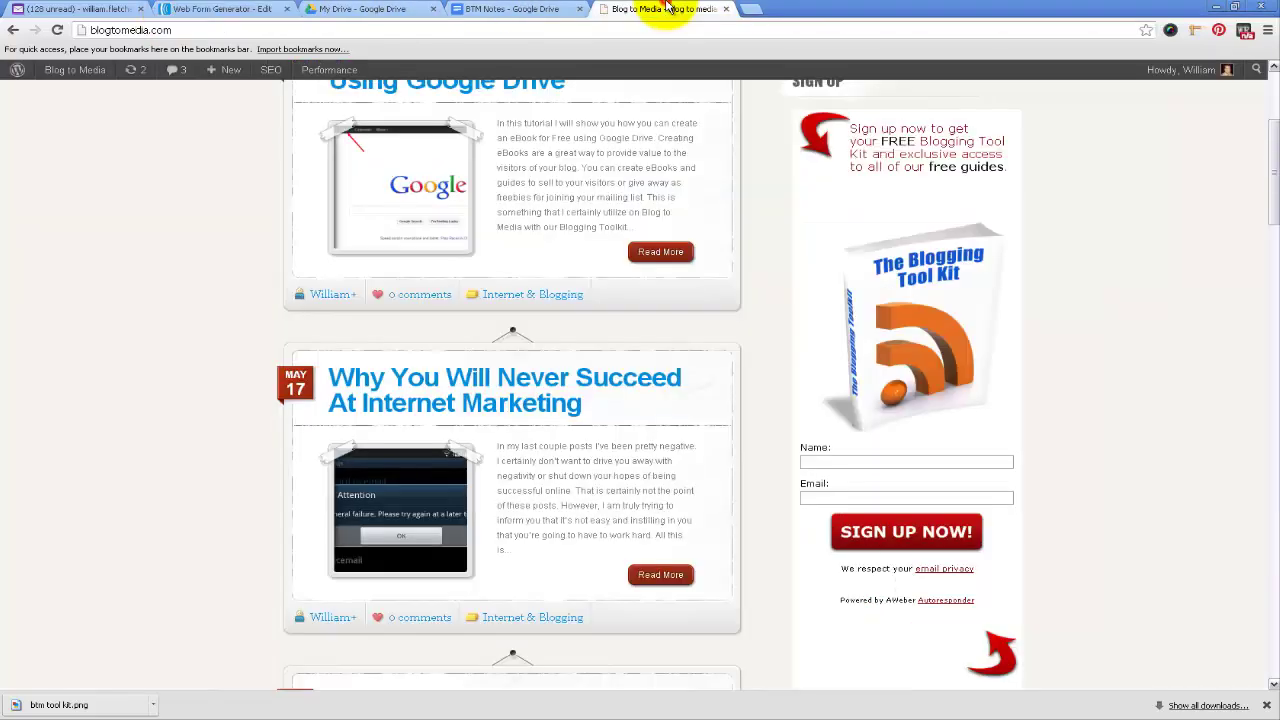
scroll(543, 186, up, 3)
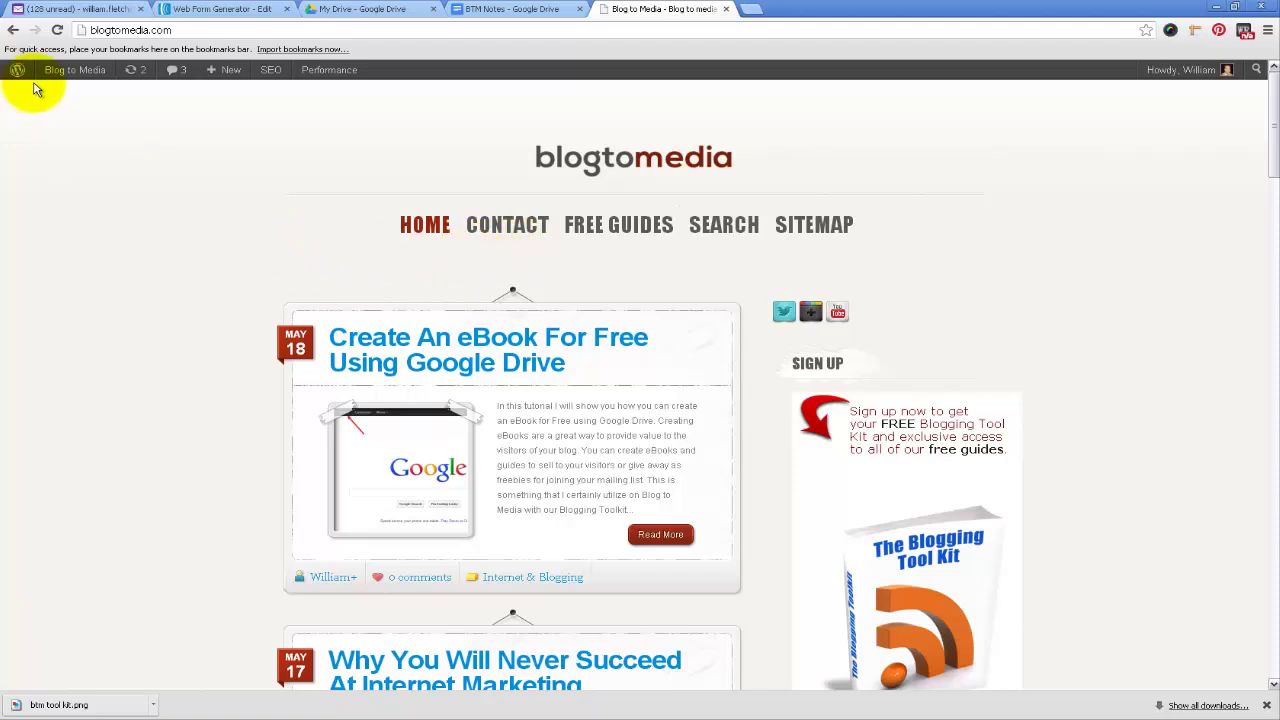
click(65, 93)
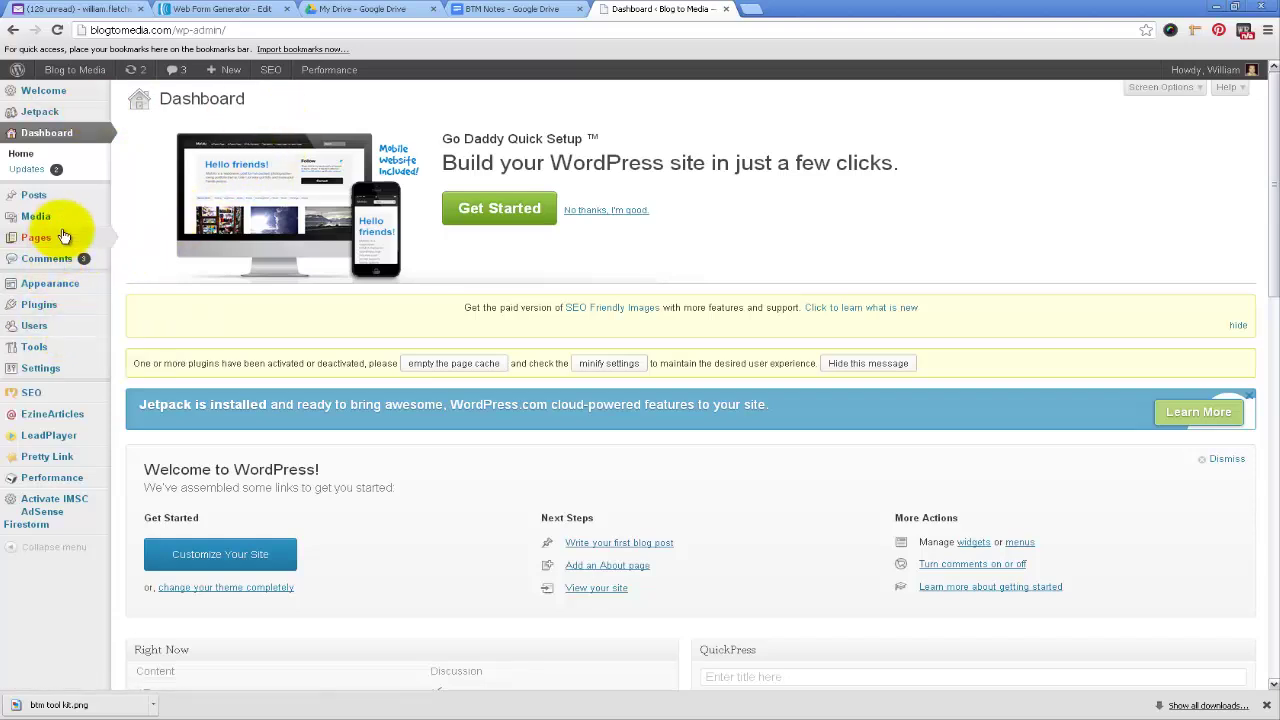
mouse_move(60, 218)
click(140, 233)
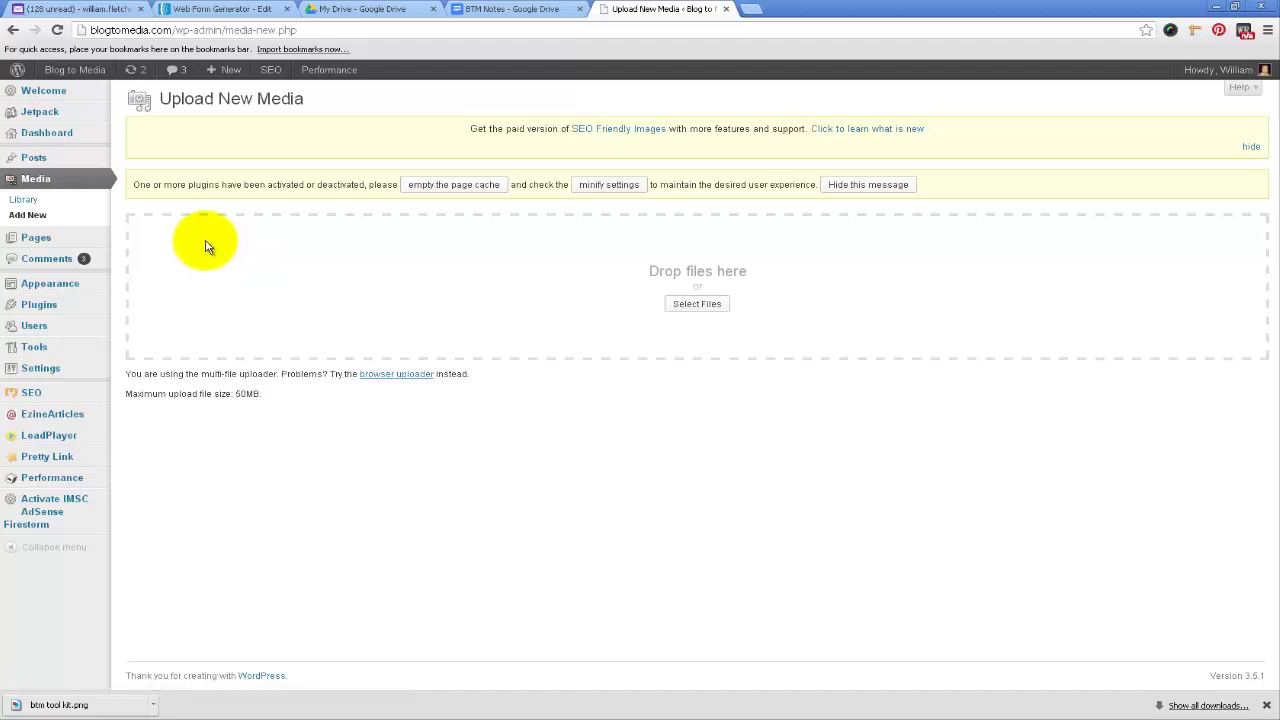
Upload "btm tool kit.png" from the Downloads folder to the blog's media library and copy the uploaded image's file URL.
click(704, 306)
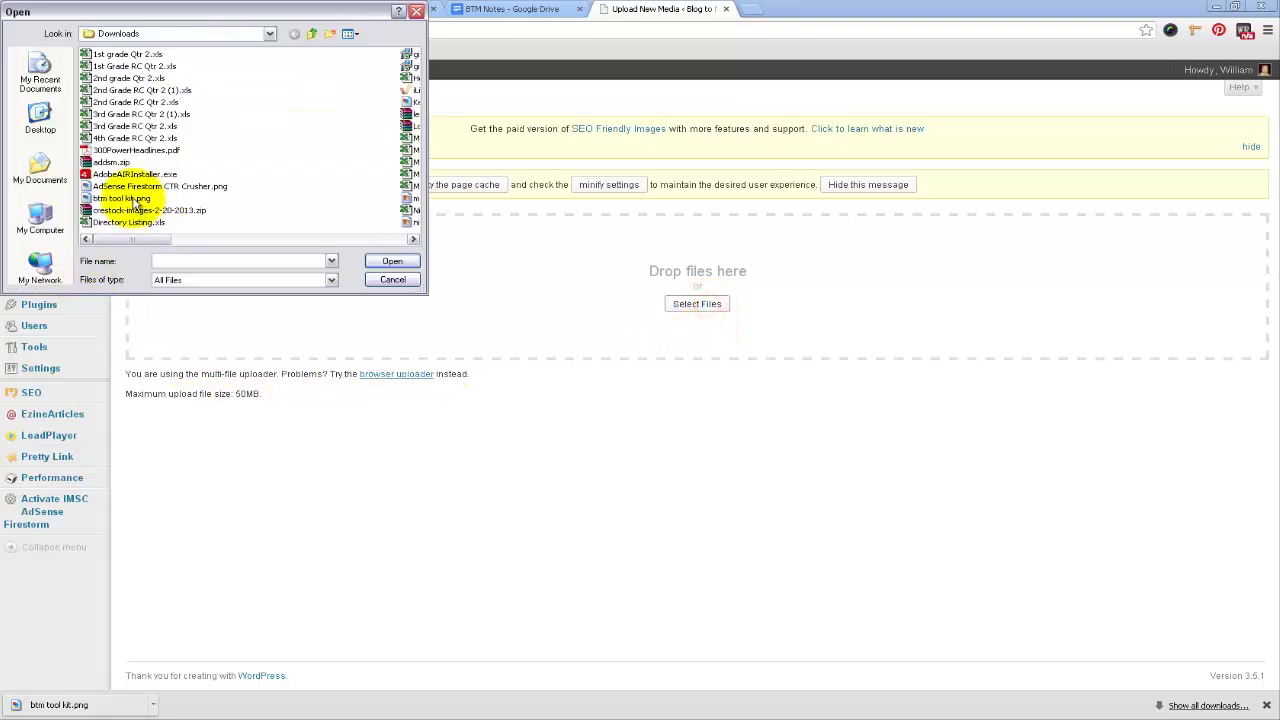
click(125, 199)
click(392, 261)
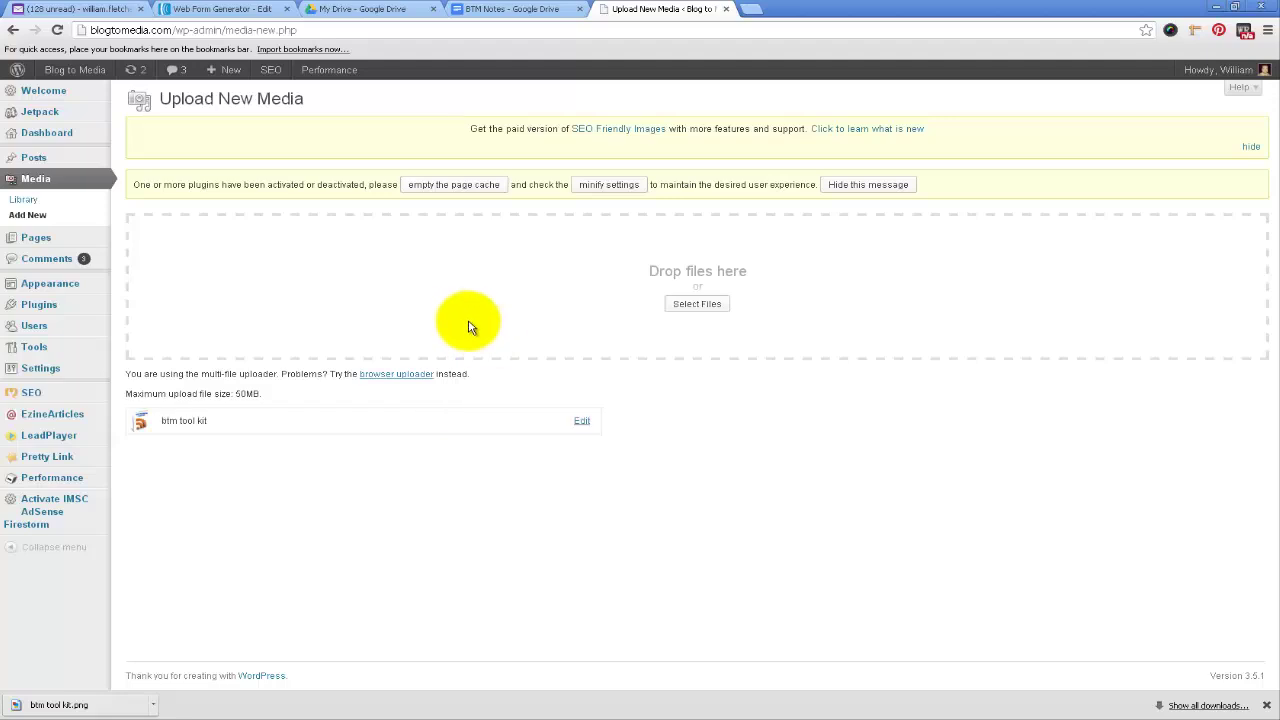
click(584, 422)
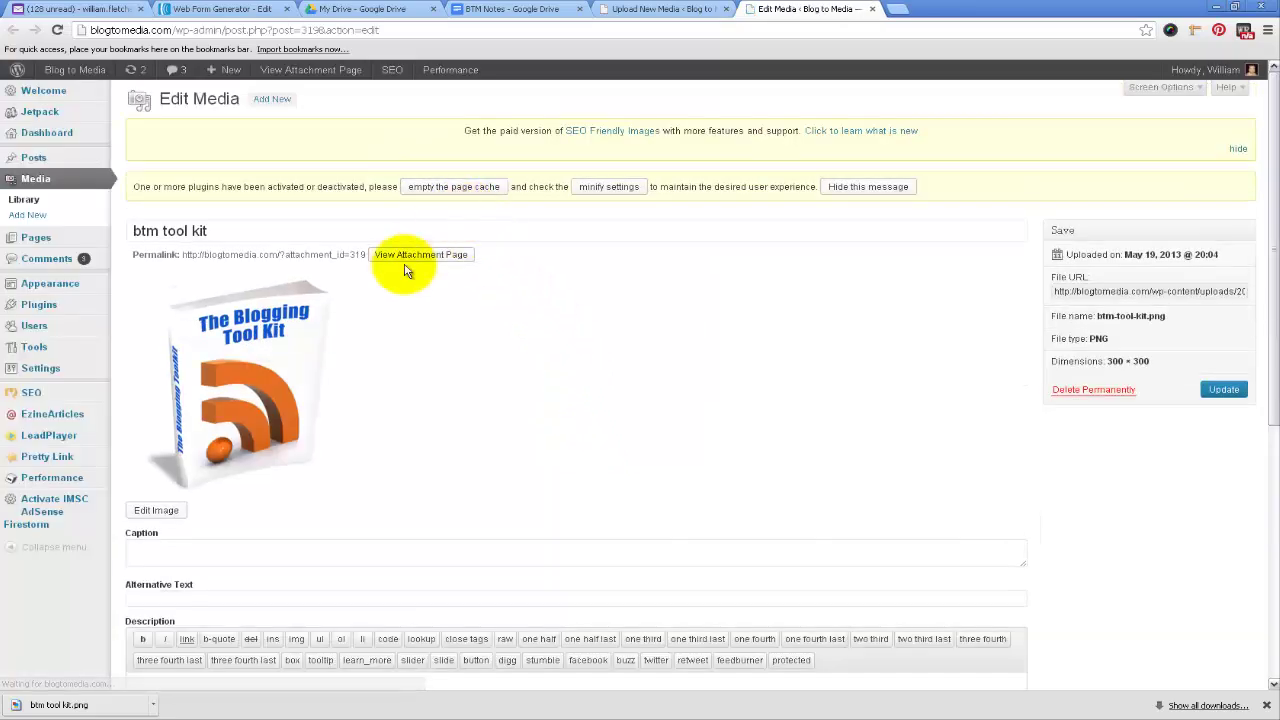
click(1142, 290)
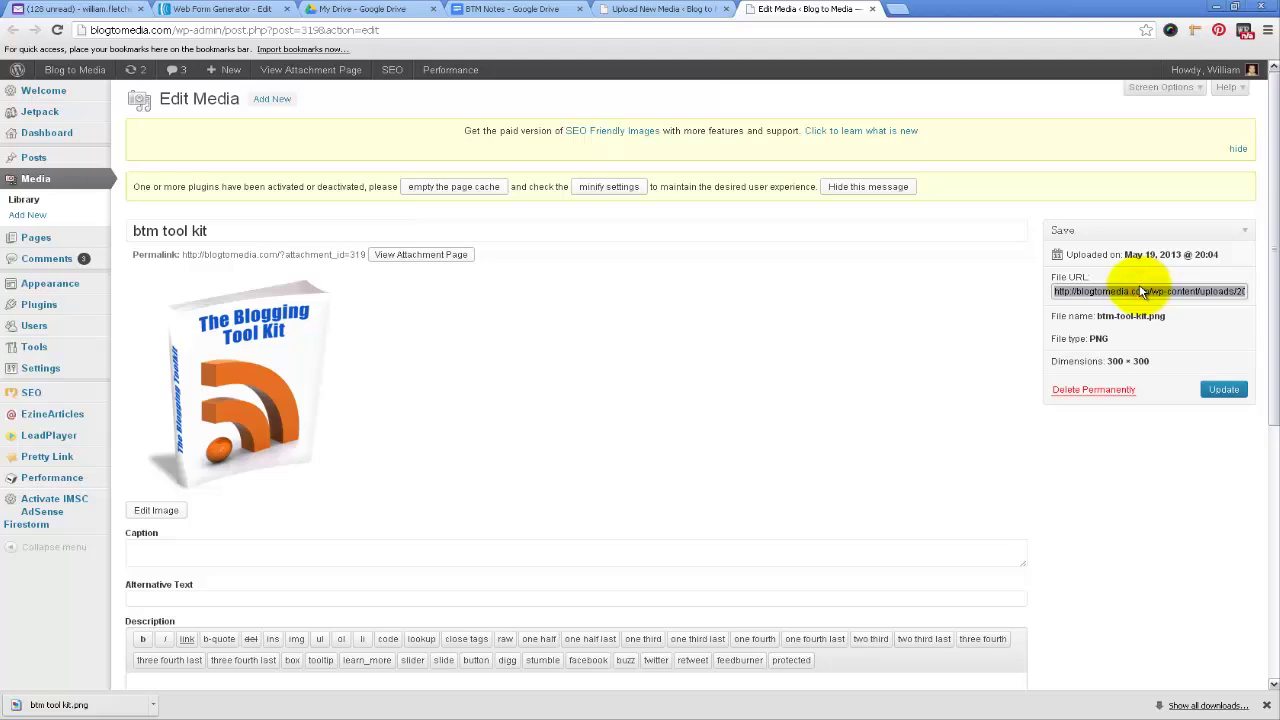
Switch to the AWeber form editor and add an image element using the copied btm-tool-kit.png URL, with its position set to Center.
click(219, 18)
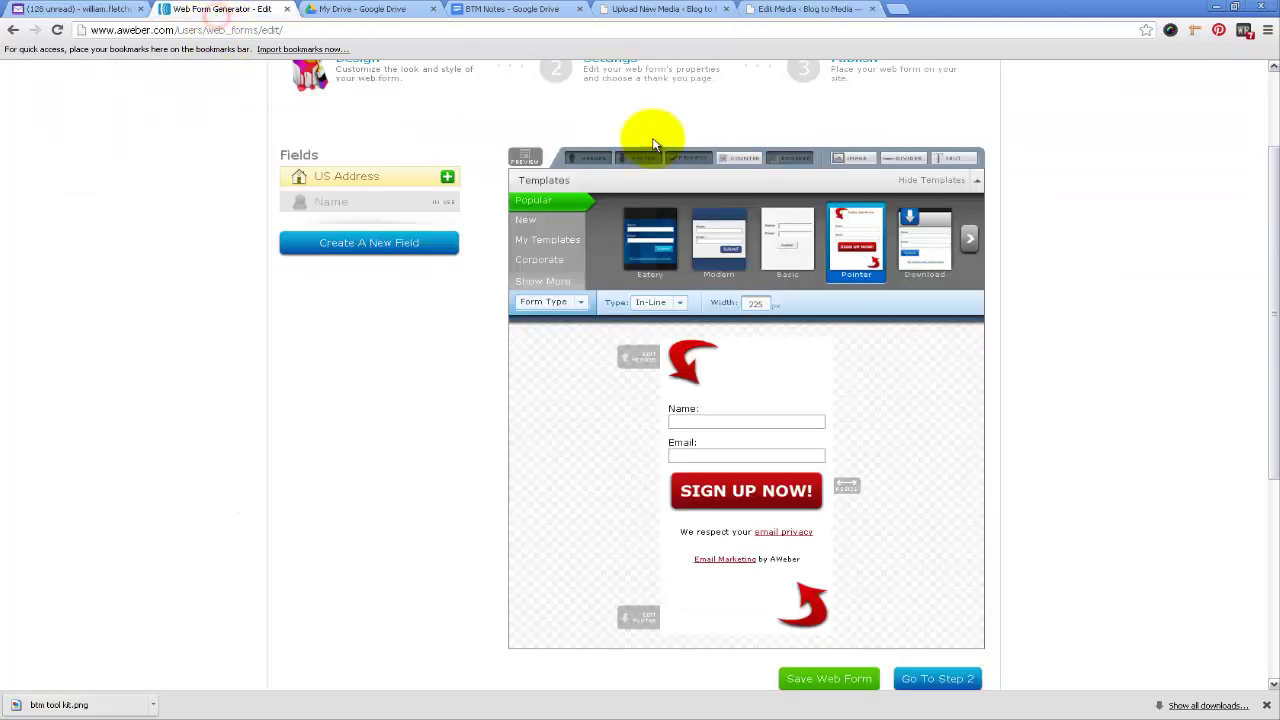
click(858, 163)
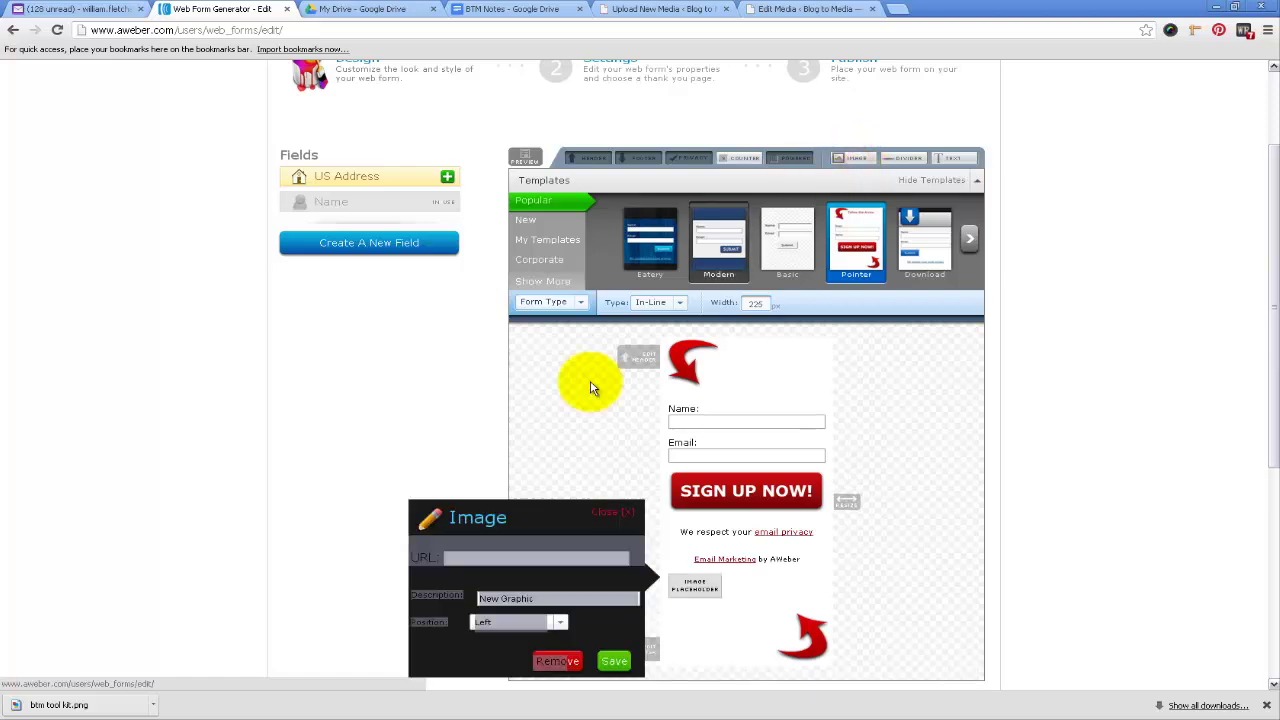
click(494, 557)
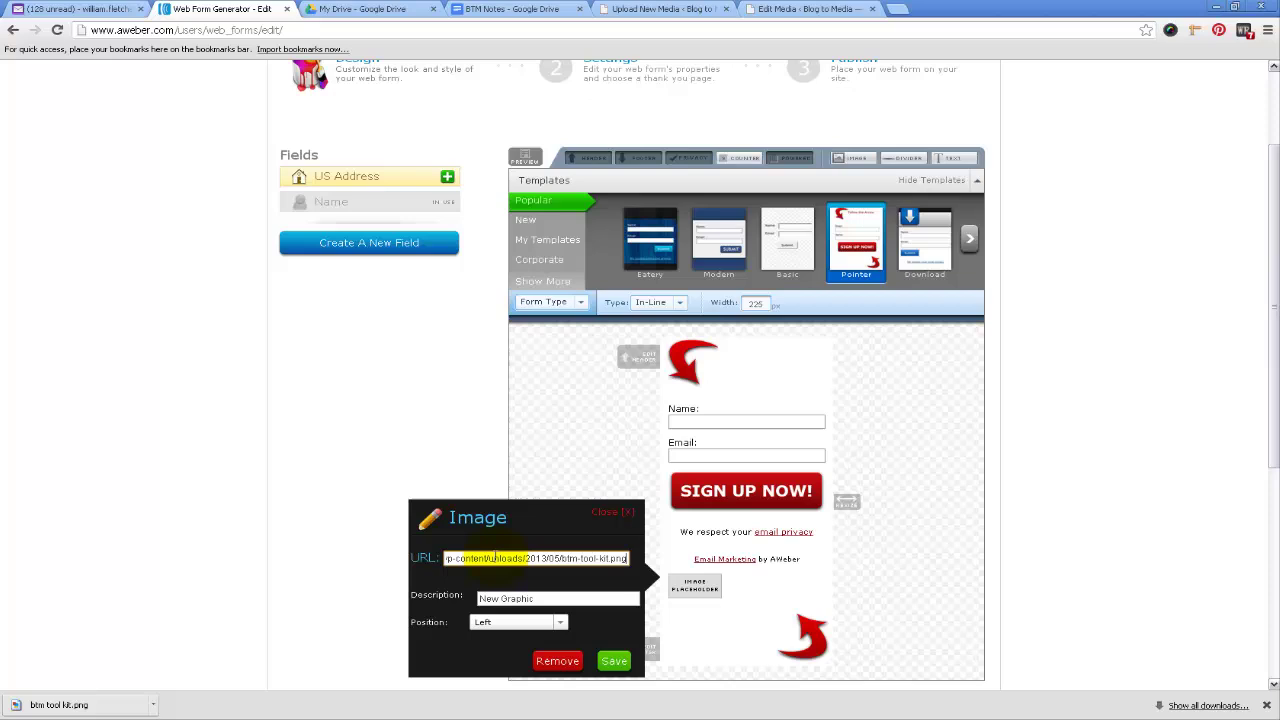
click(543, 620)
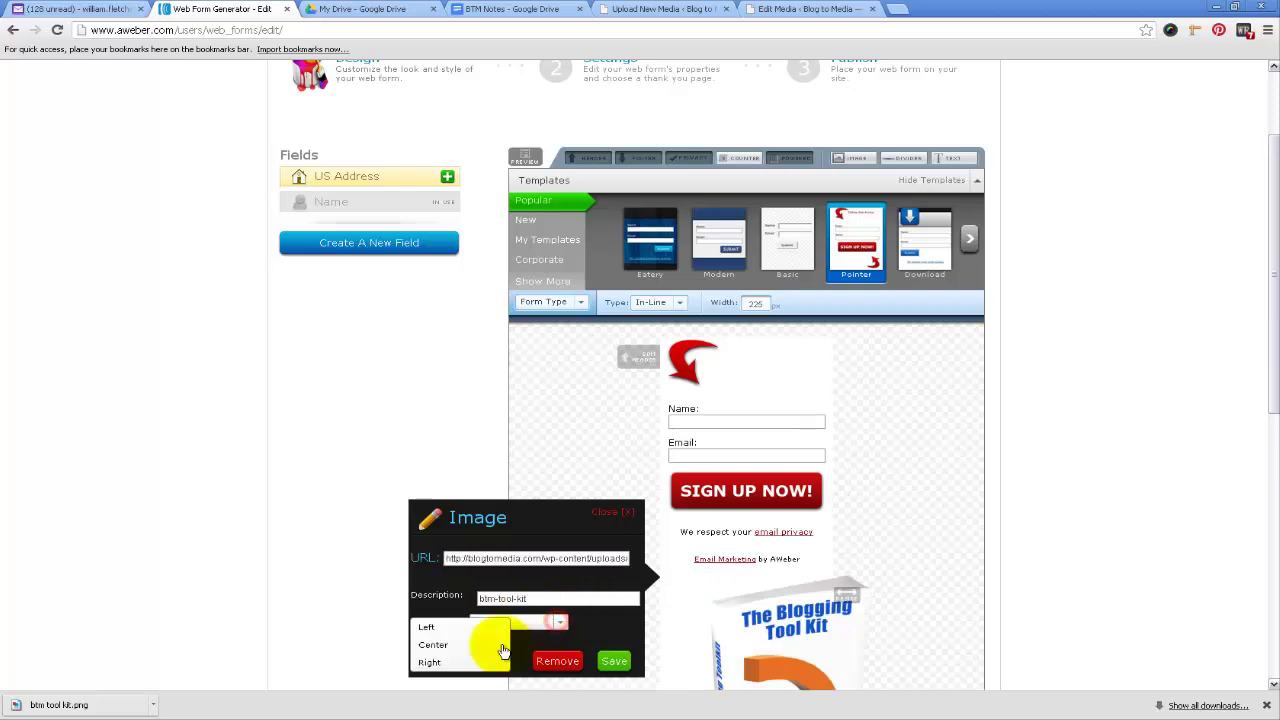
click(481, 645)
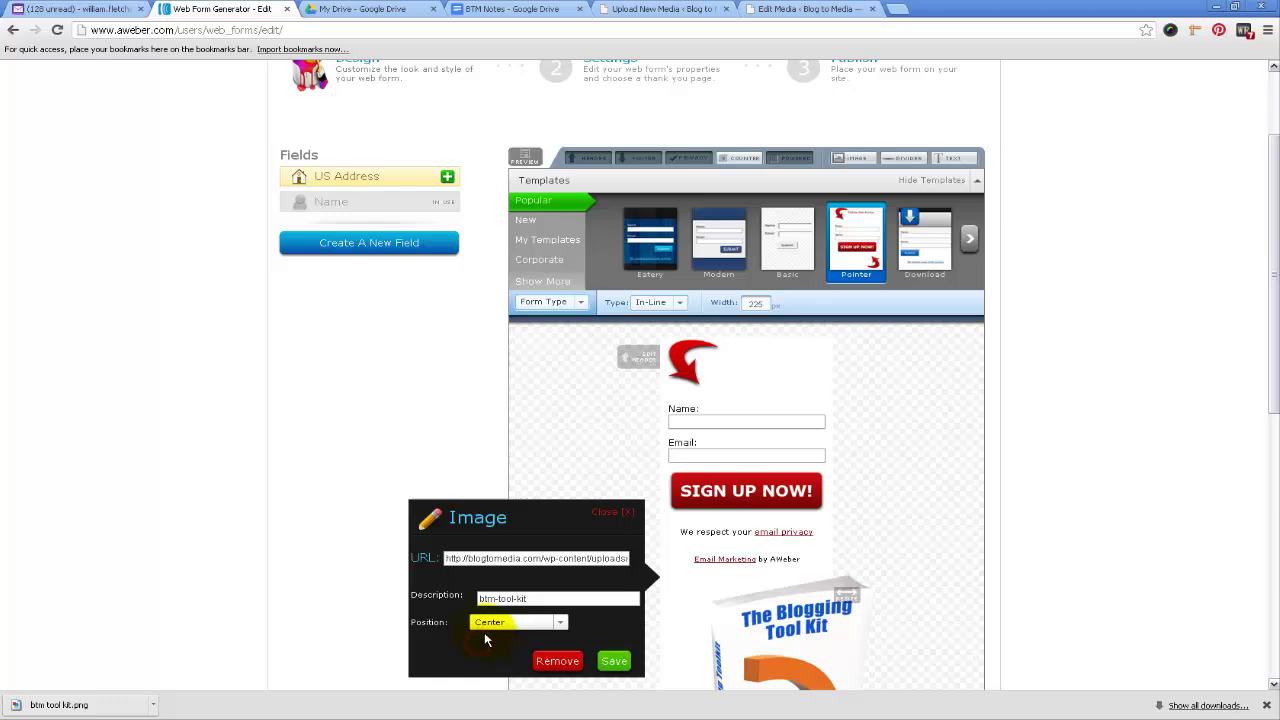
click(614, 662)
Move the Blogging Tool Kit cover image between the form's header and the Name field.
scroll(900, 575, down, 3)
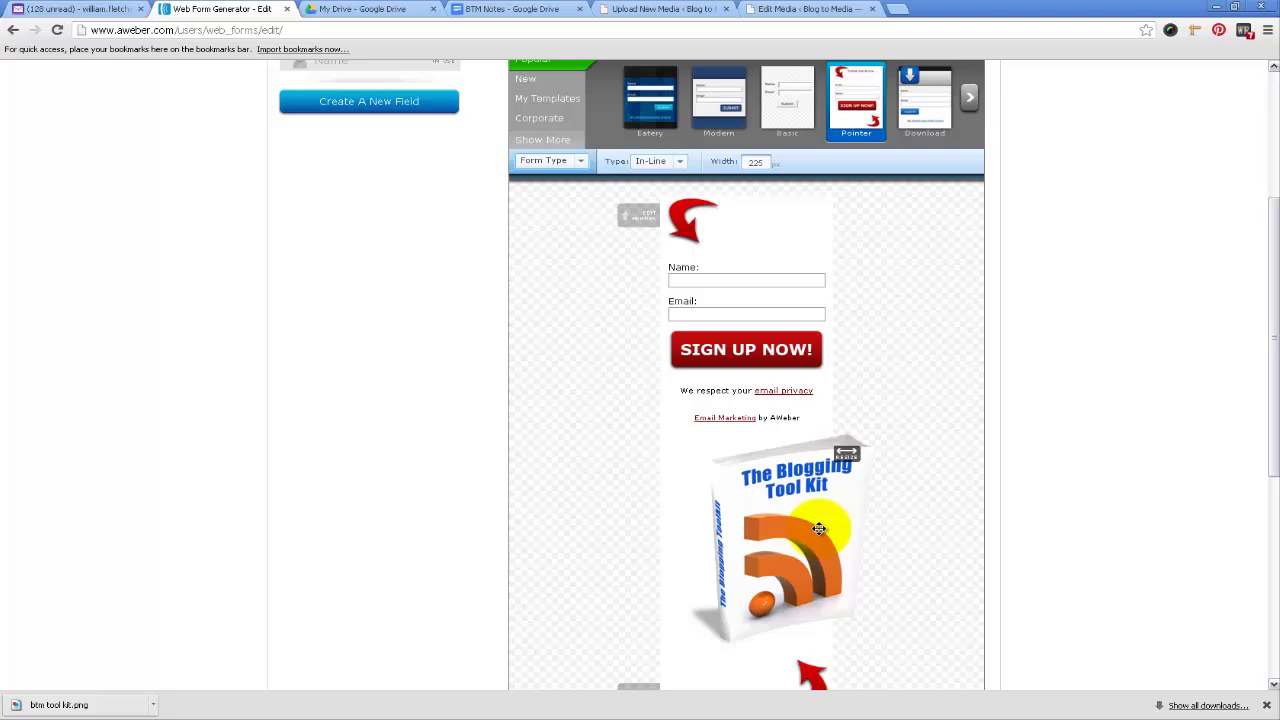
drag(774, 525, 711, 321)
scroll(802, 405, up, 1)
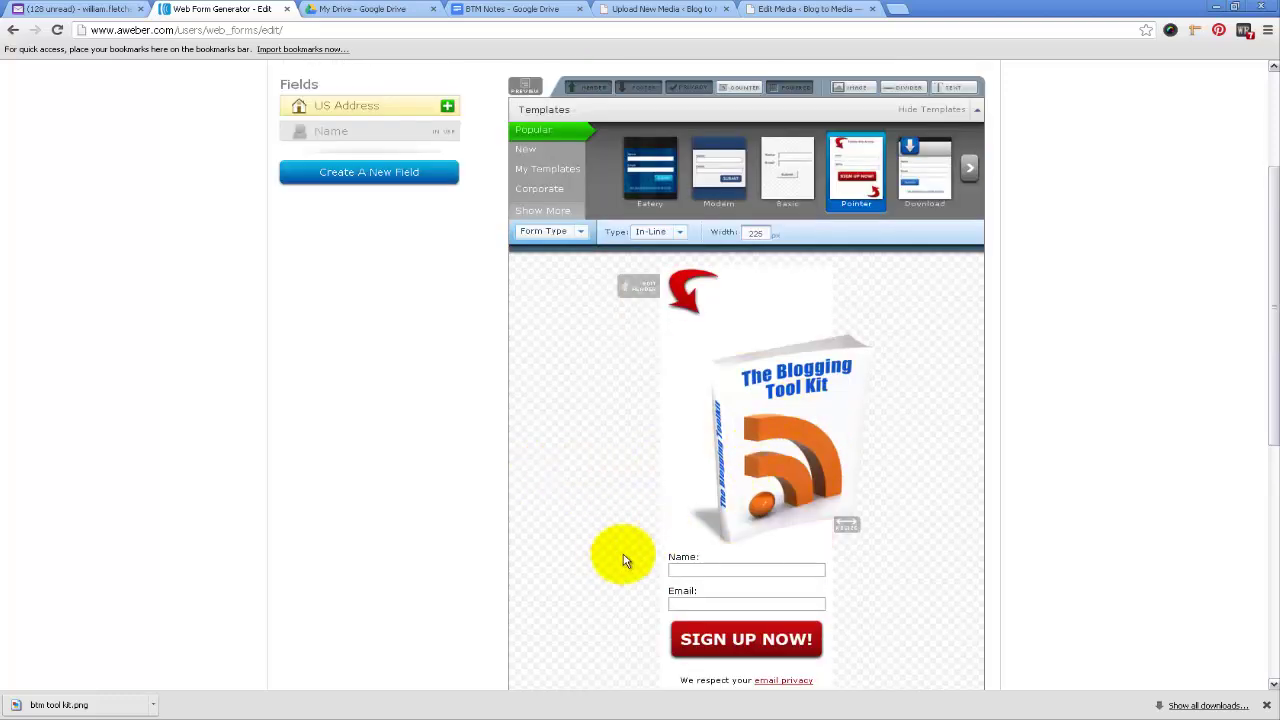
Set the cover image's position to Left and save the image settings.
mouse_move(714, 480)
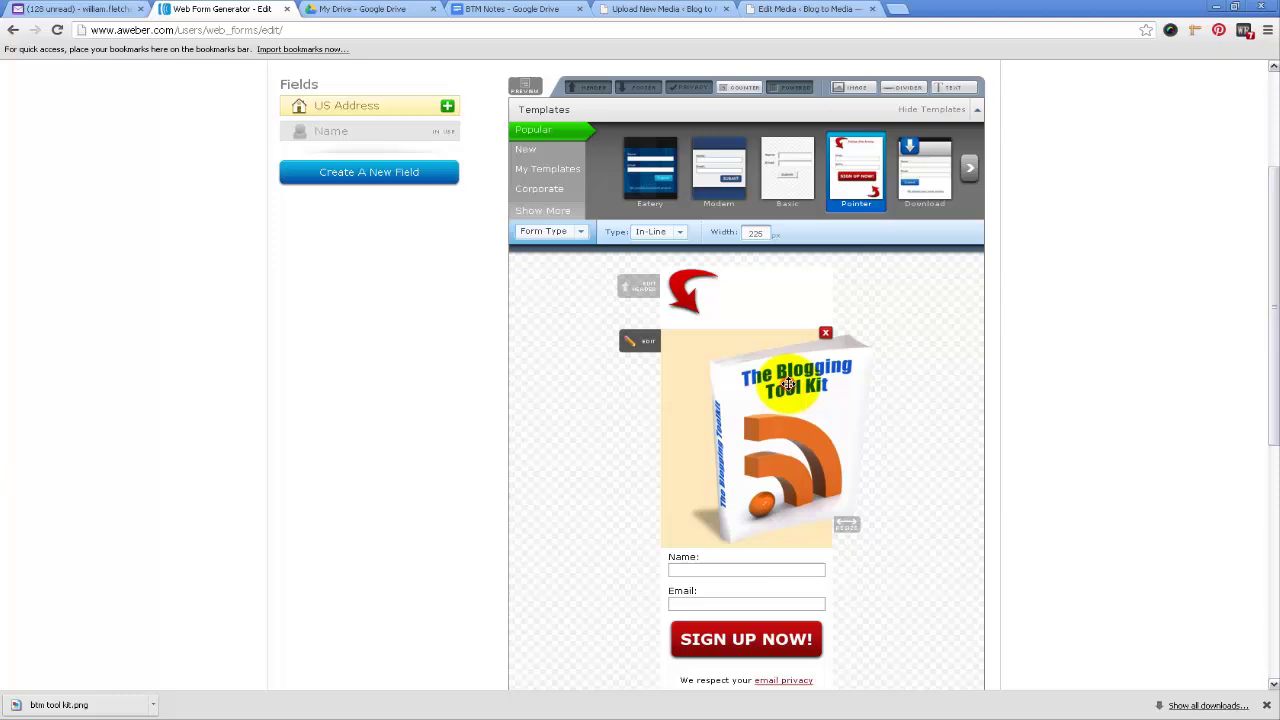
click(788, 384)
click(558, 381)
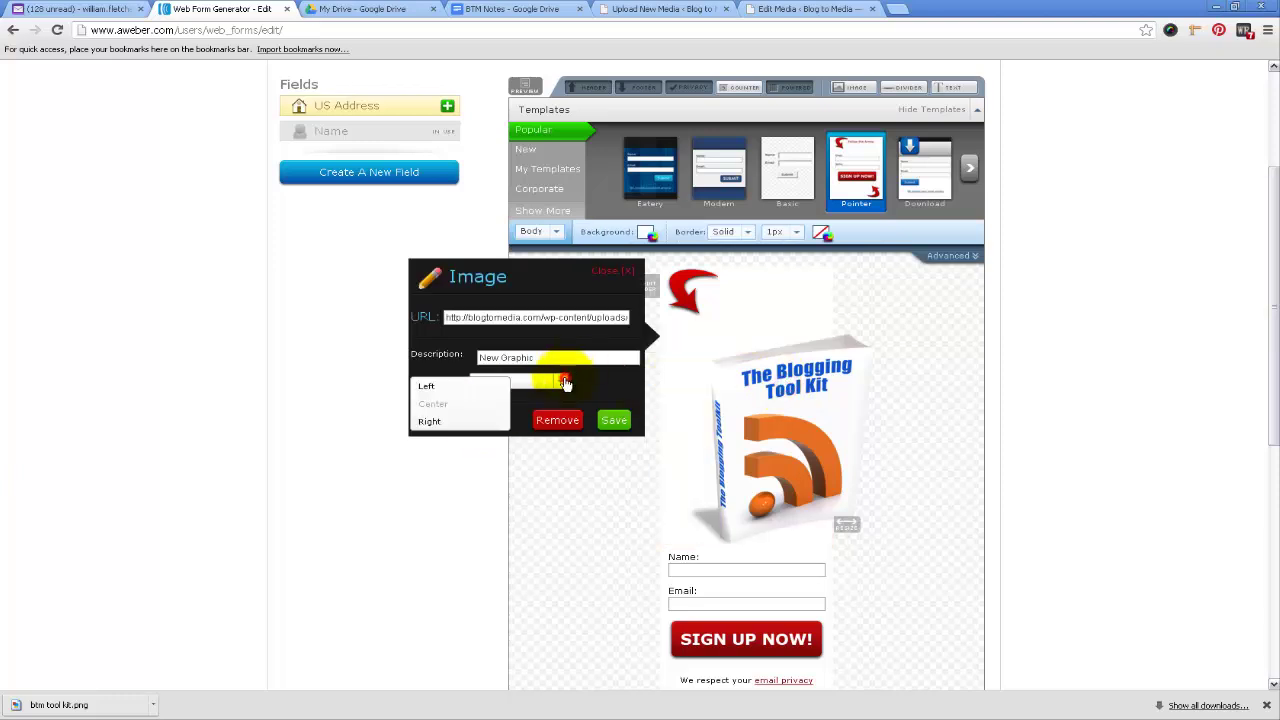
click(430, 388)
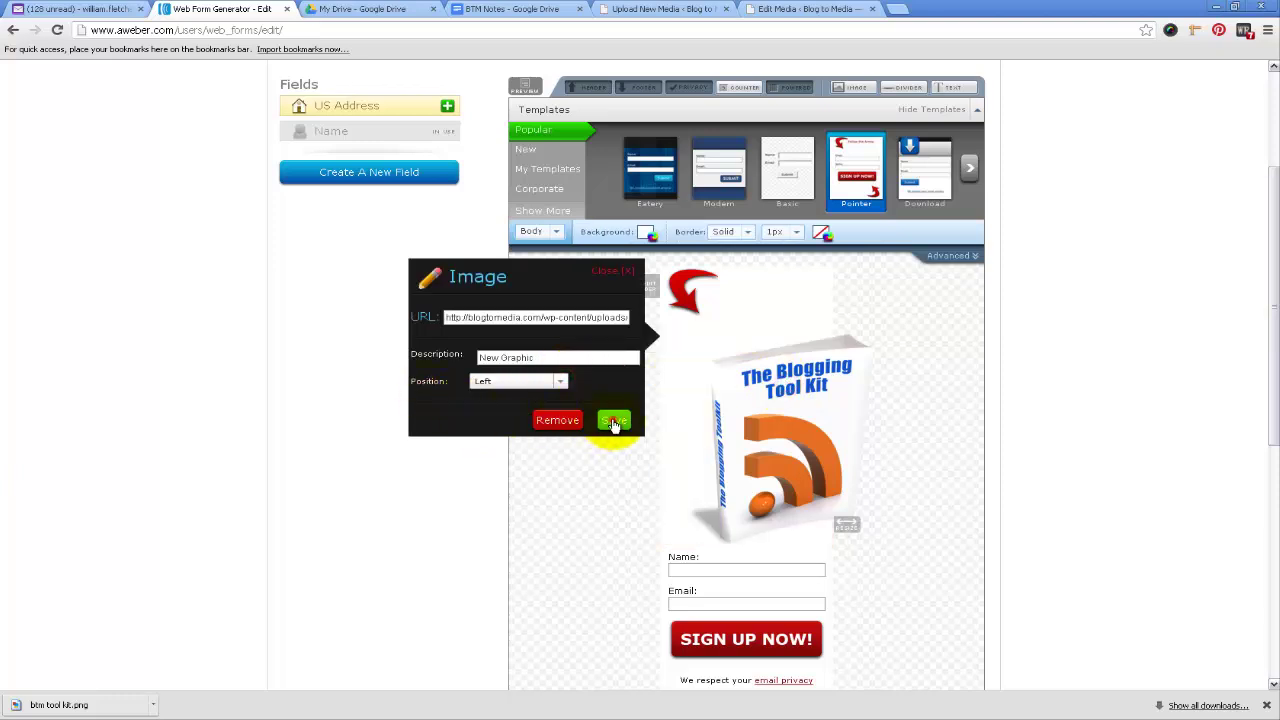
click(614, 421)
click(646, 334)
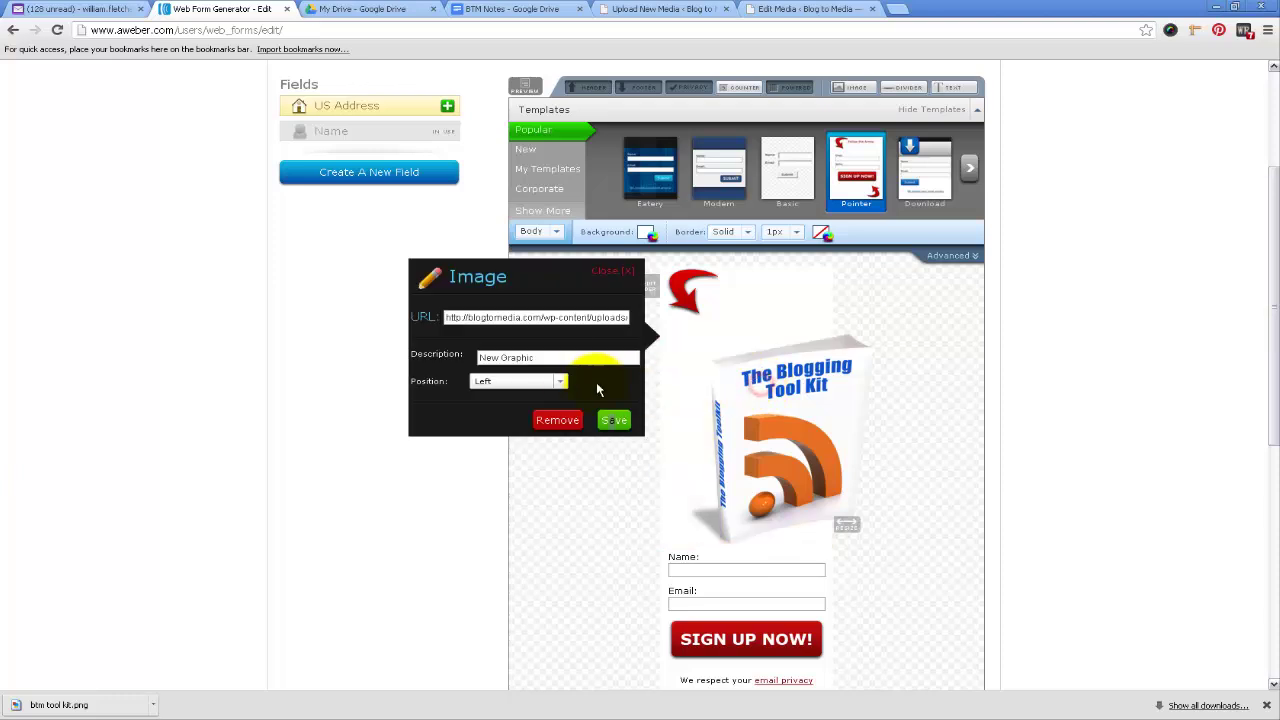
click(616, 421)
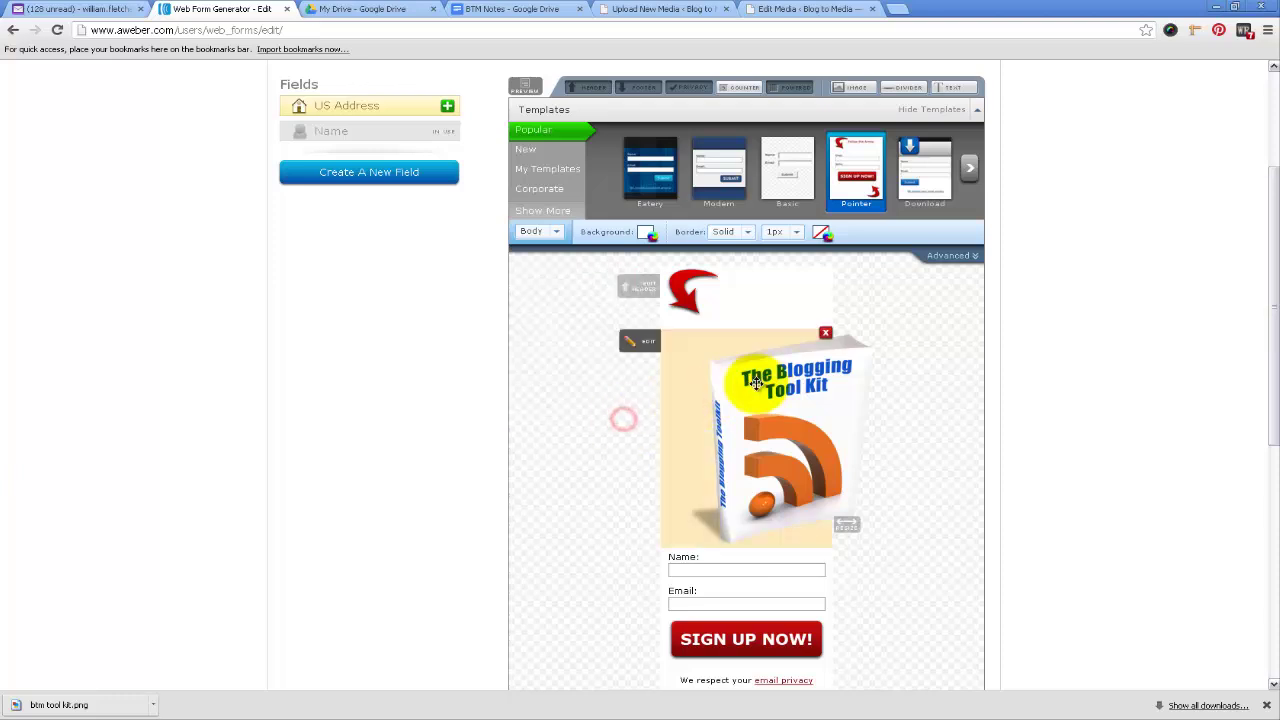
Open the form's header for editing and copy the sign-up text above the cover image from the blog home page's sidebar.
scroll(914, 423, down, 3)
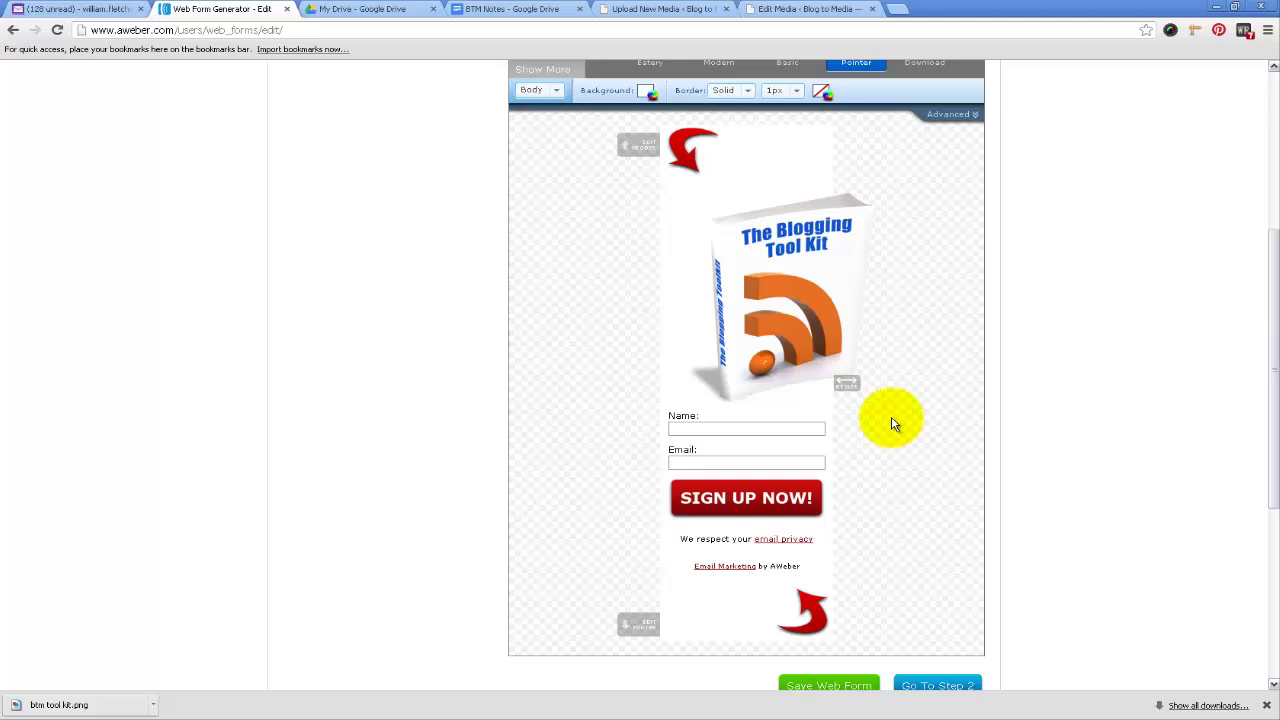
scroll(893, 421, up, 3)
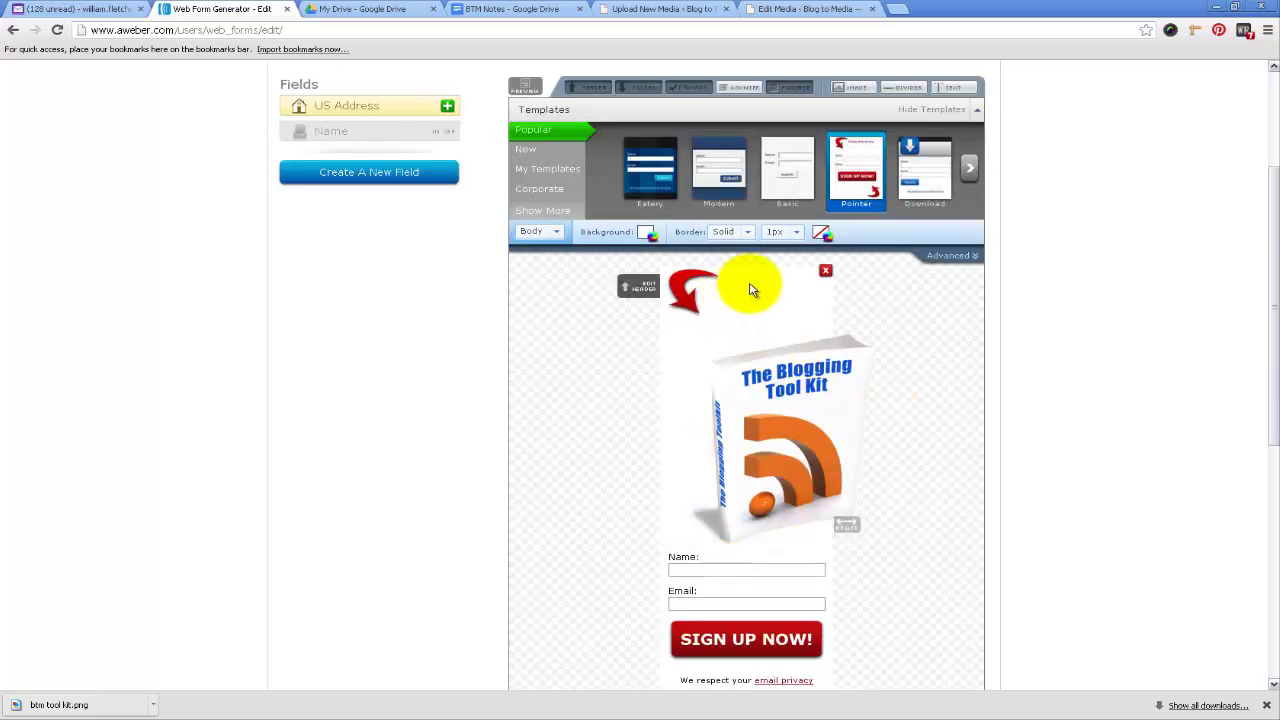
click(750, 289)
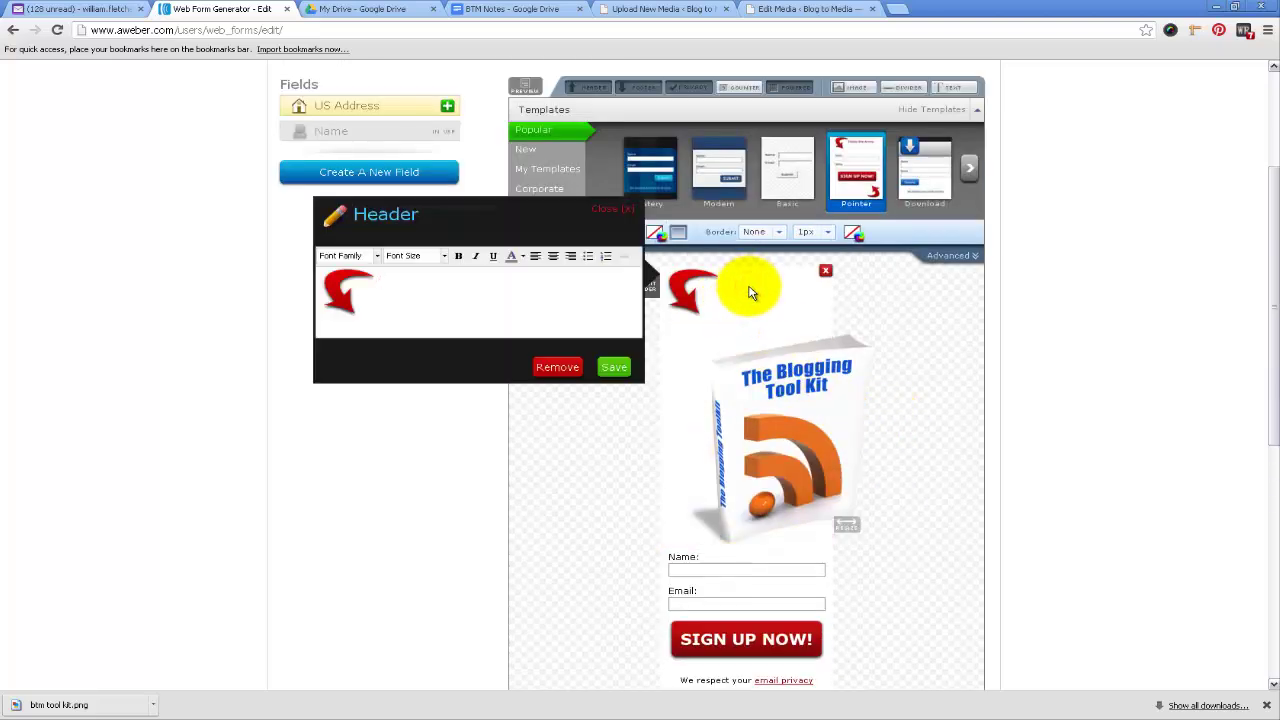
click(618, 217)
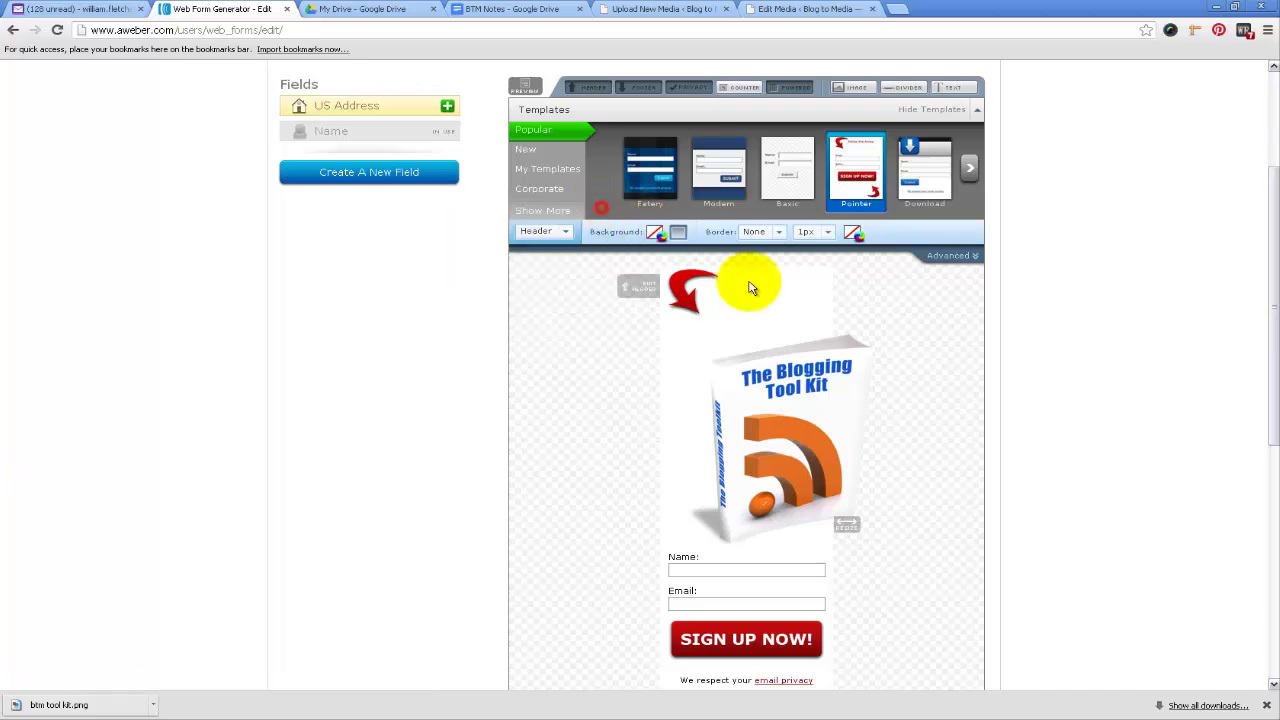
click(768, 297)
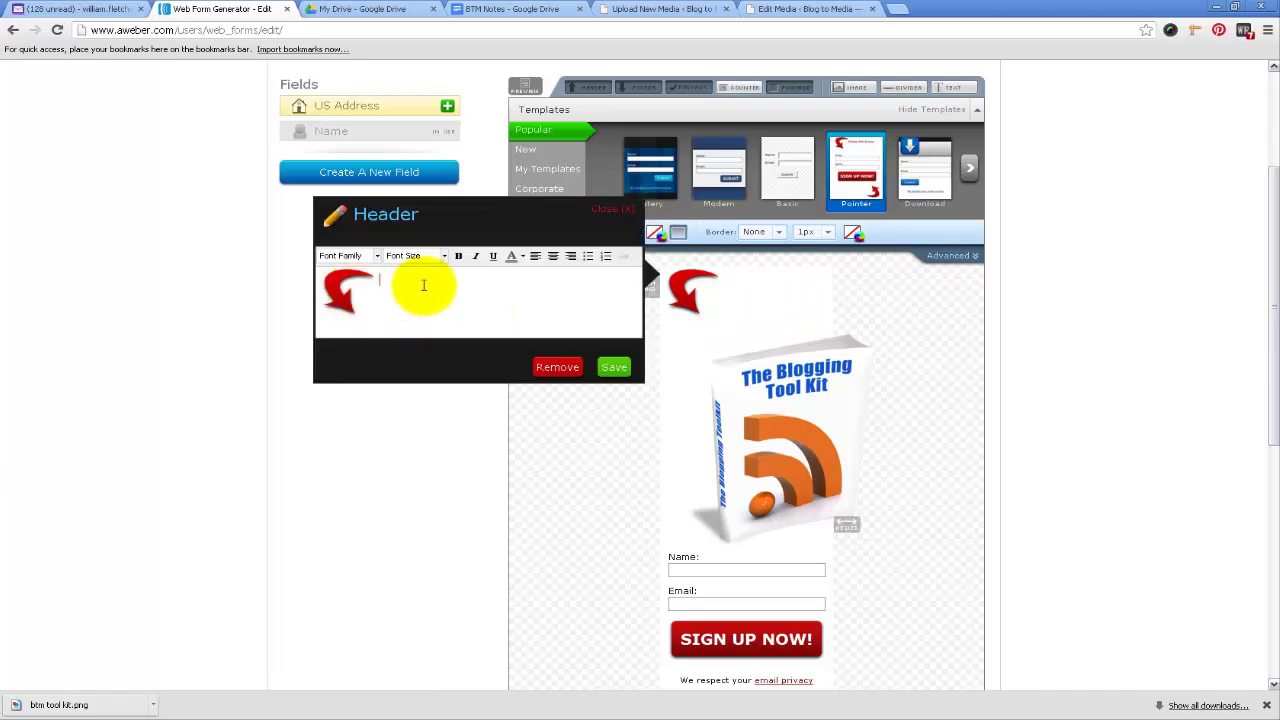
click(811, 10)
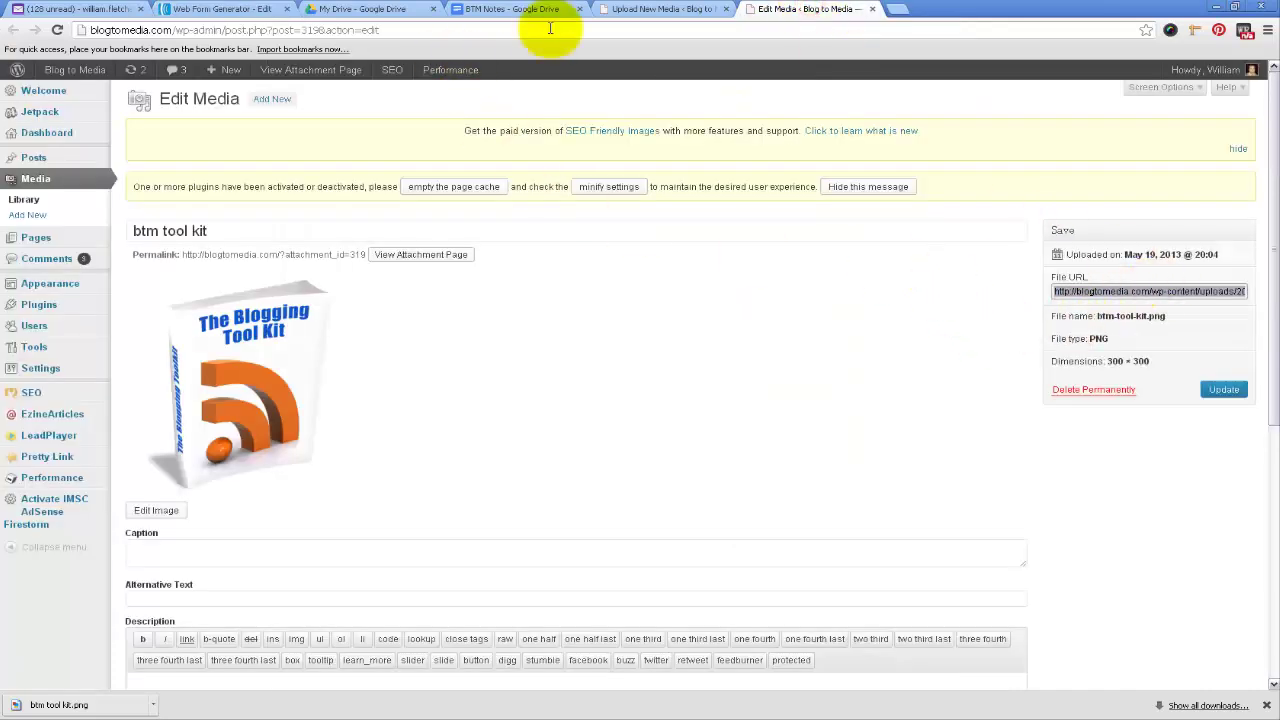
click(60, 70)
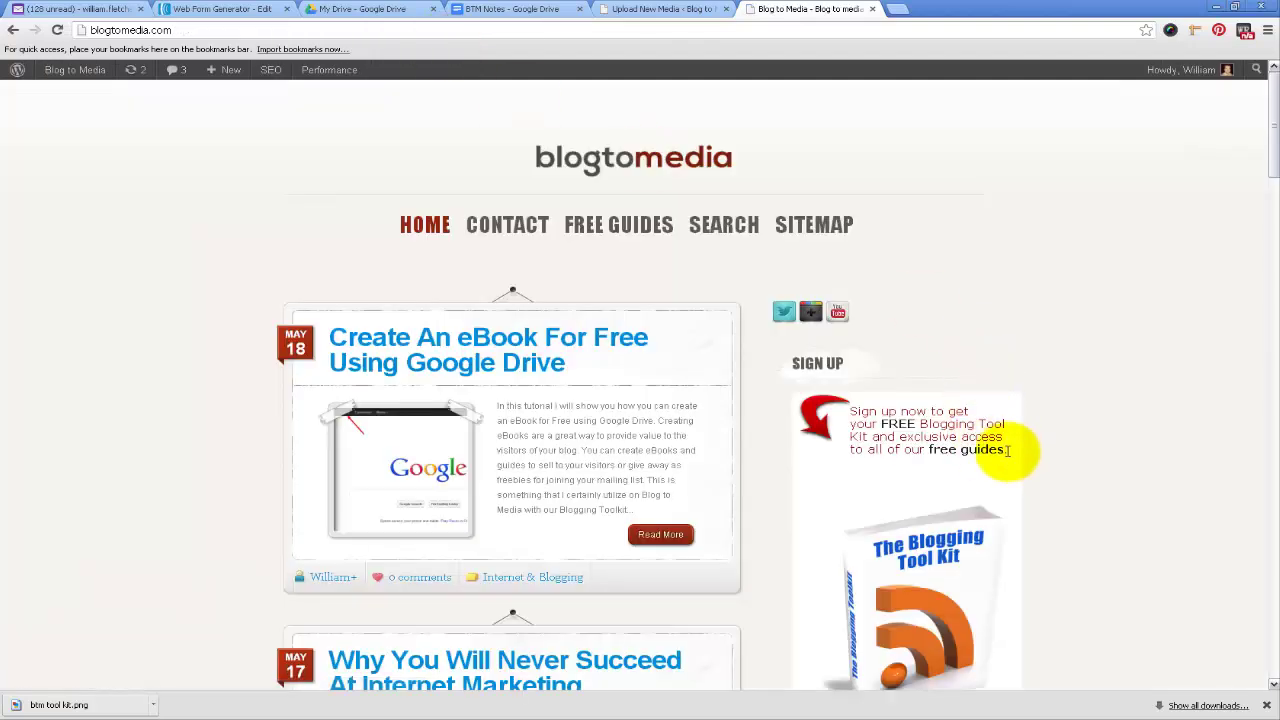
drag(1007, 451, 856, 410)
key(ctrl+c)
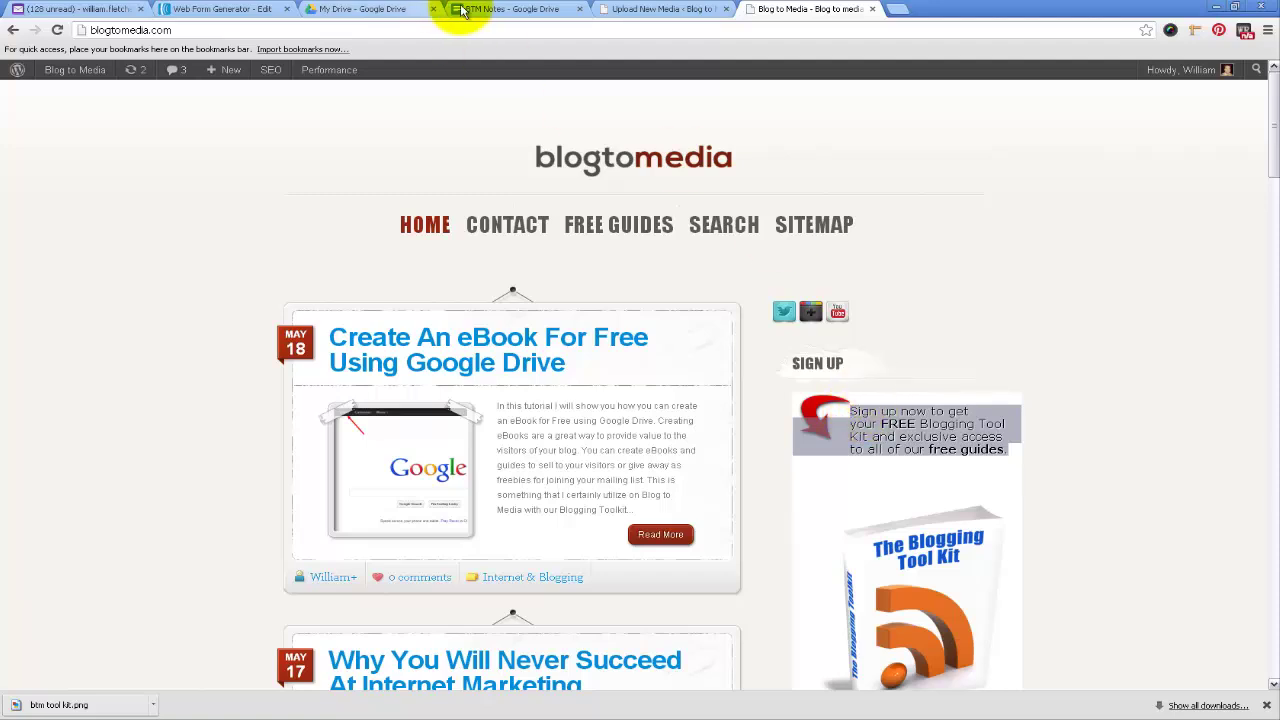
Paste the copied "Sign up now to get your FREE Blogging Tool Kit" text into the AWeber form header, remove its leading space and save.
click(250, 9)
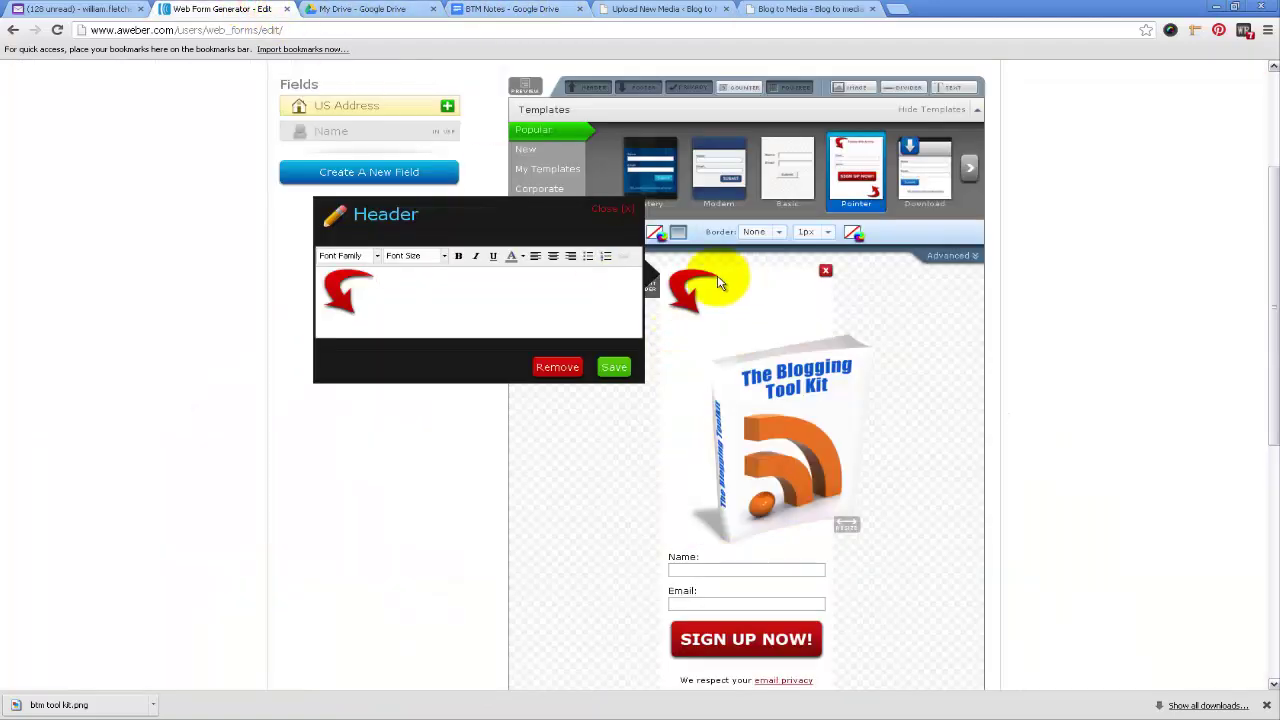
click(502, 281)
key(ctrl+v)
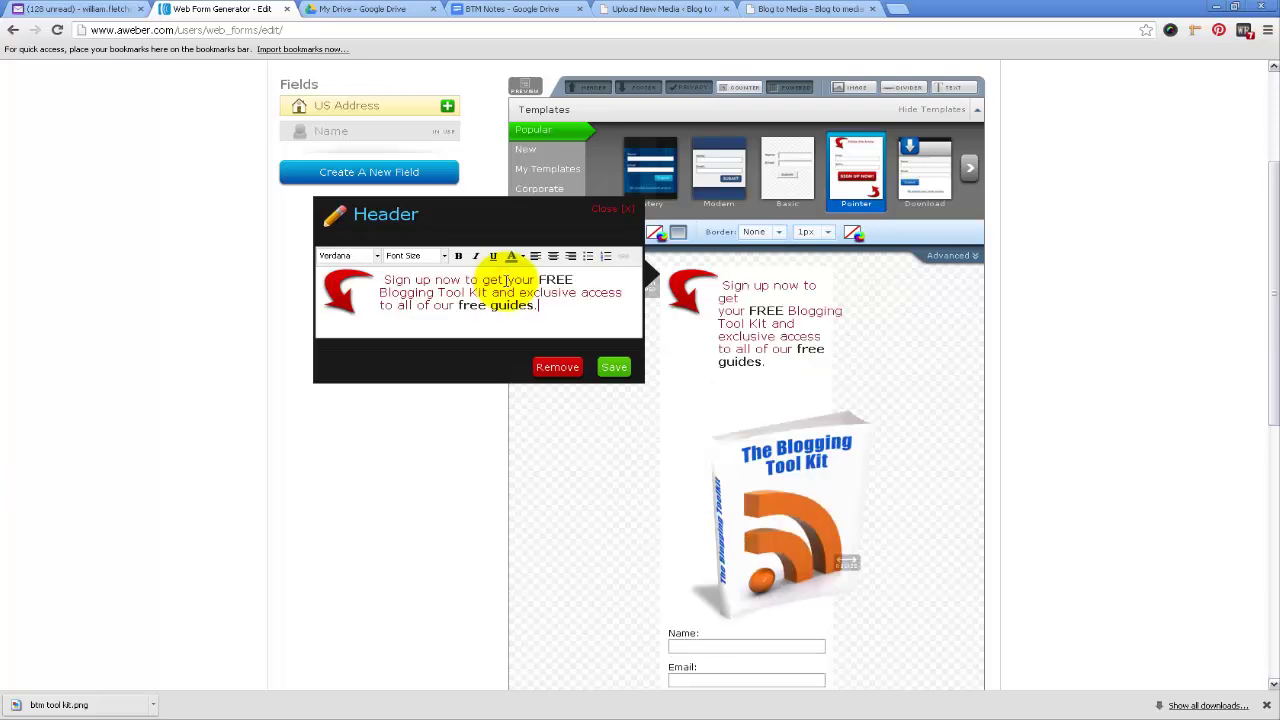
click(385, 281)
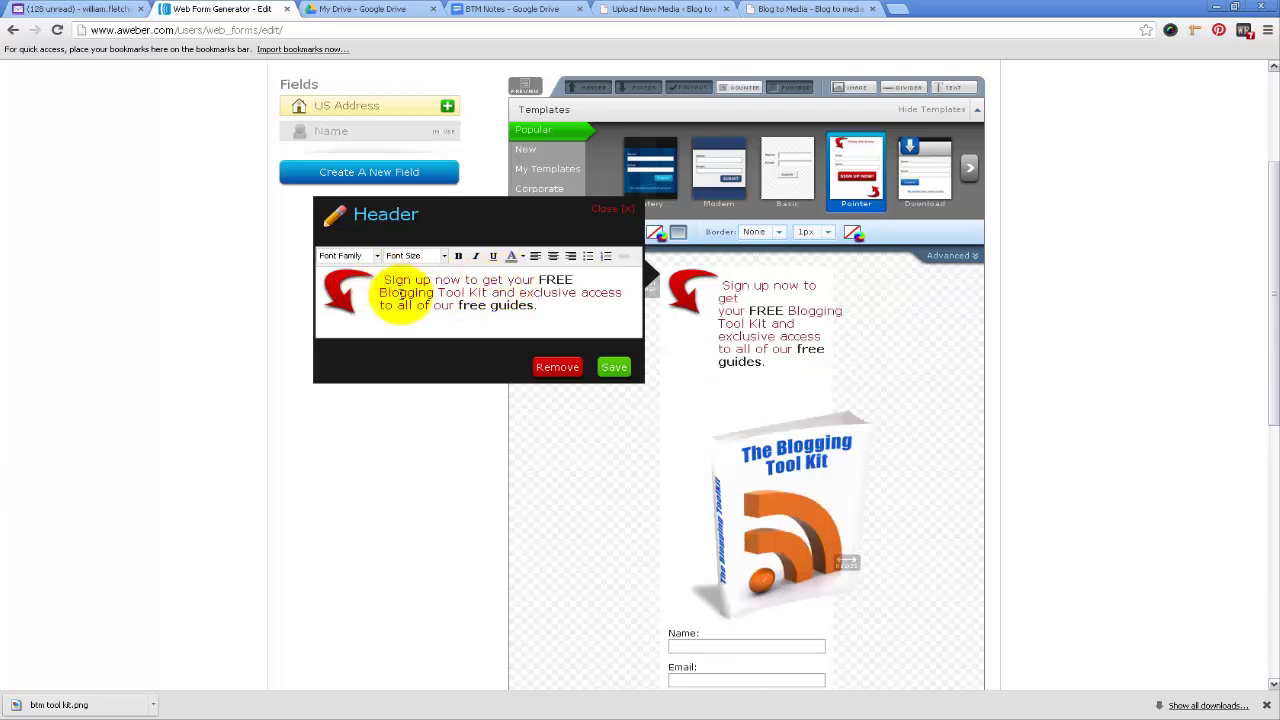
key(BackSpace)
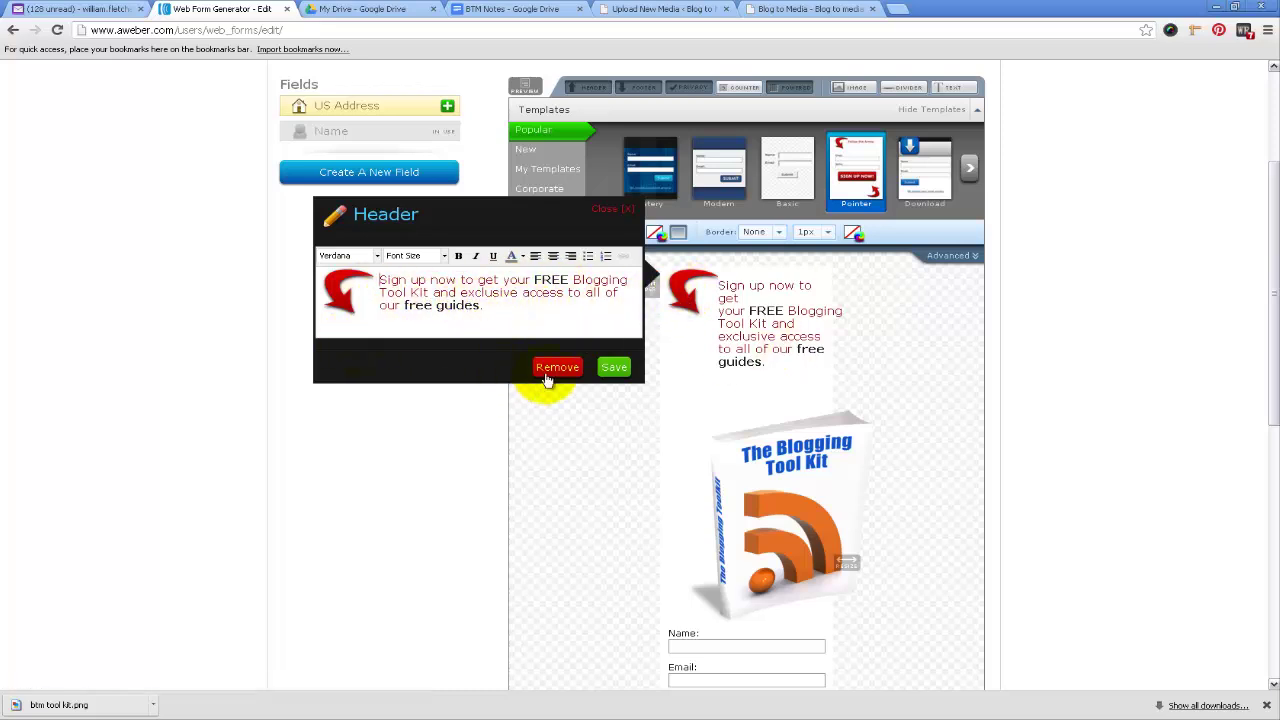
click(610, 368)
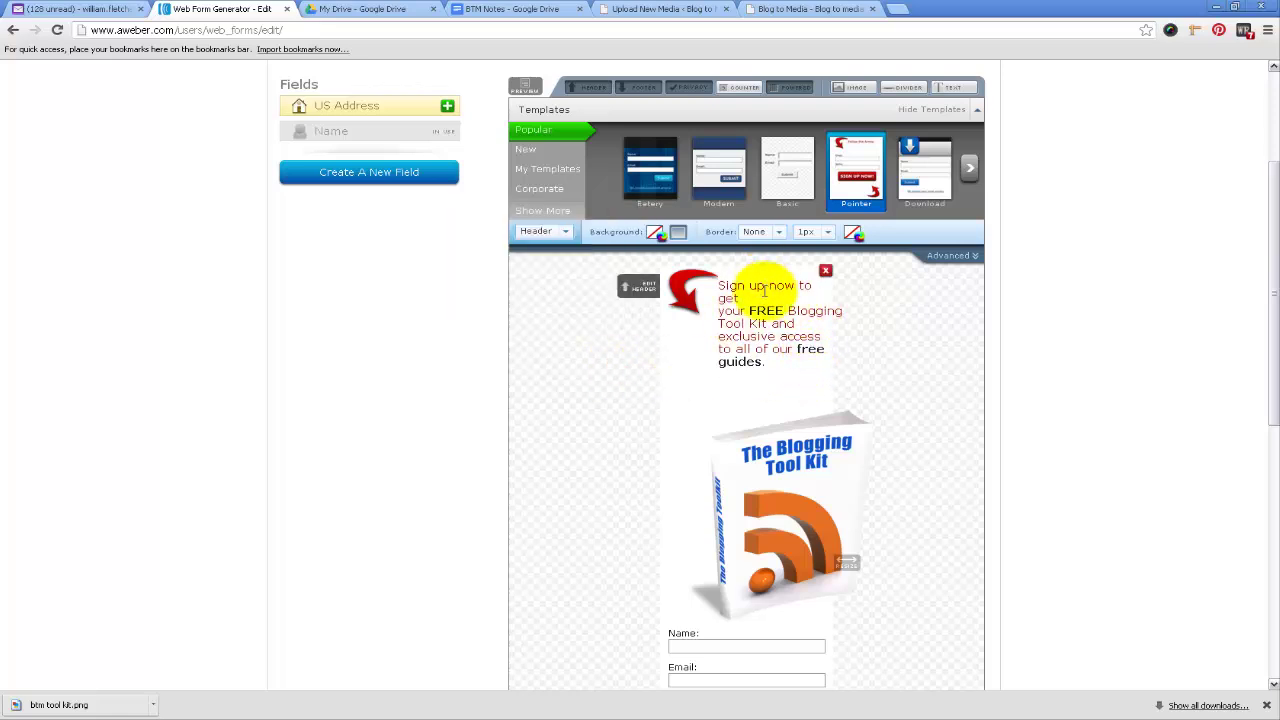
Widen the web form so the header text wraps onto four lines and the cover image fits inside.
drag(847, 566, 903, 557)
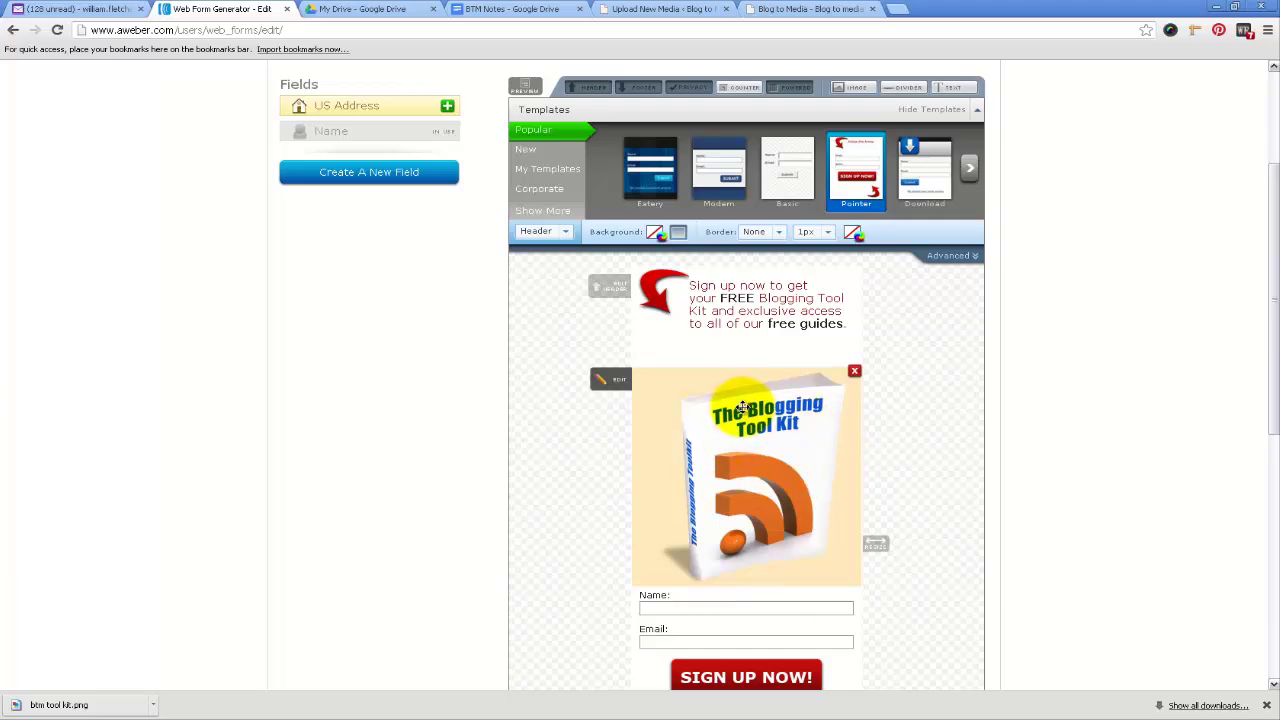
scroll(743, 408, down, 4)
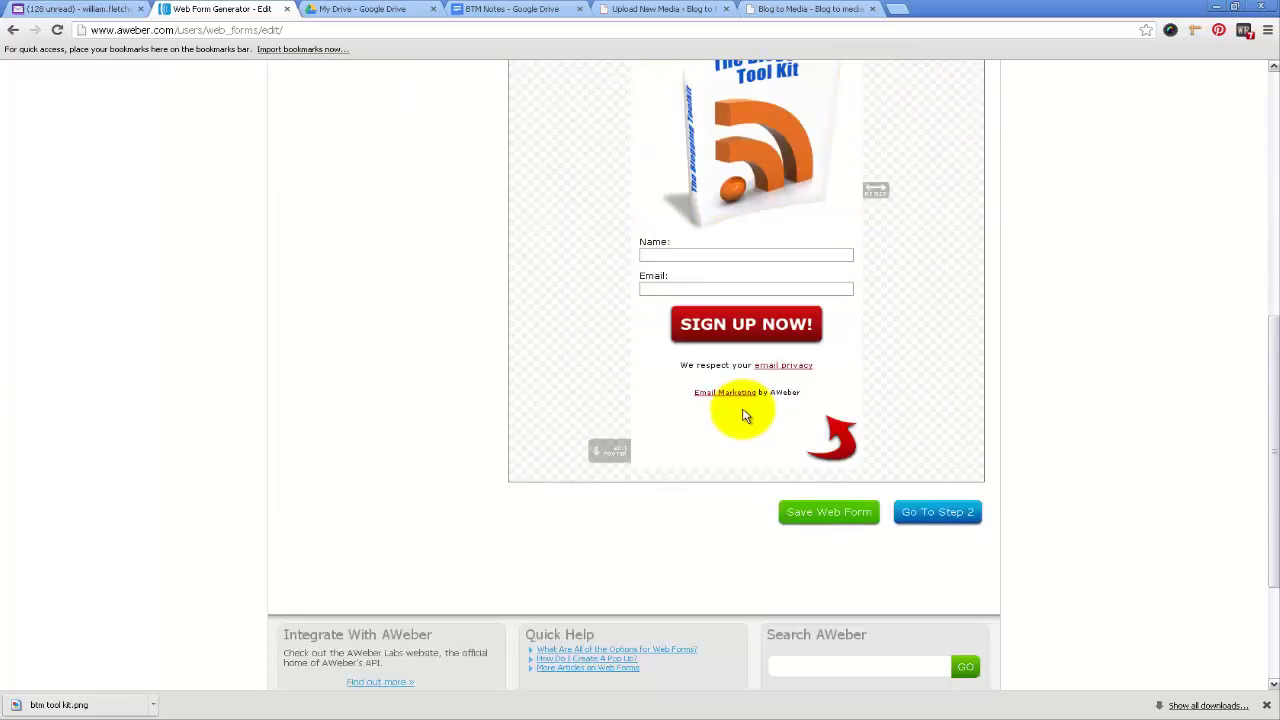
scroll(743, 414, up, 5)
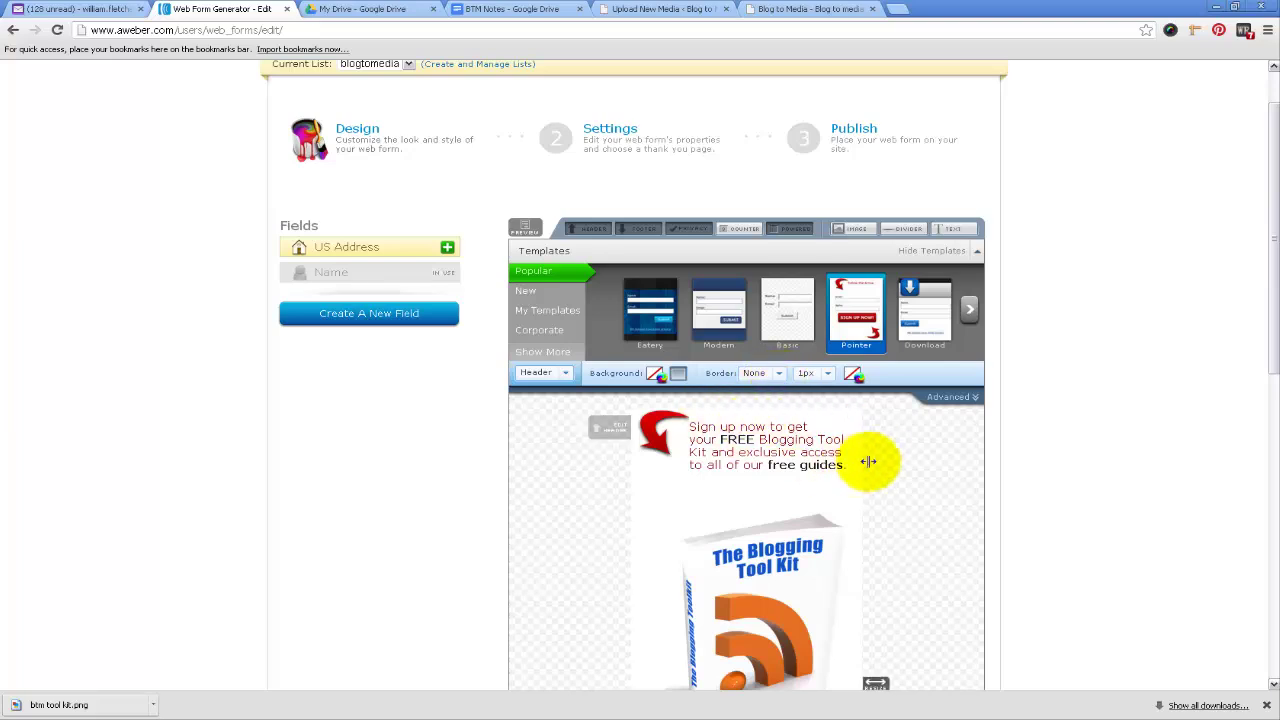
Examine the header's advanced background image and padding settings, and review the form down to its footer.
click(971, 397)
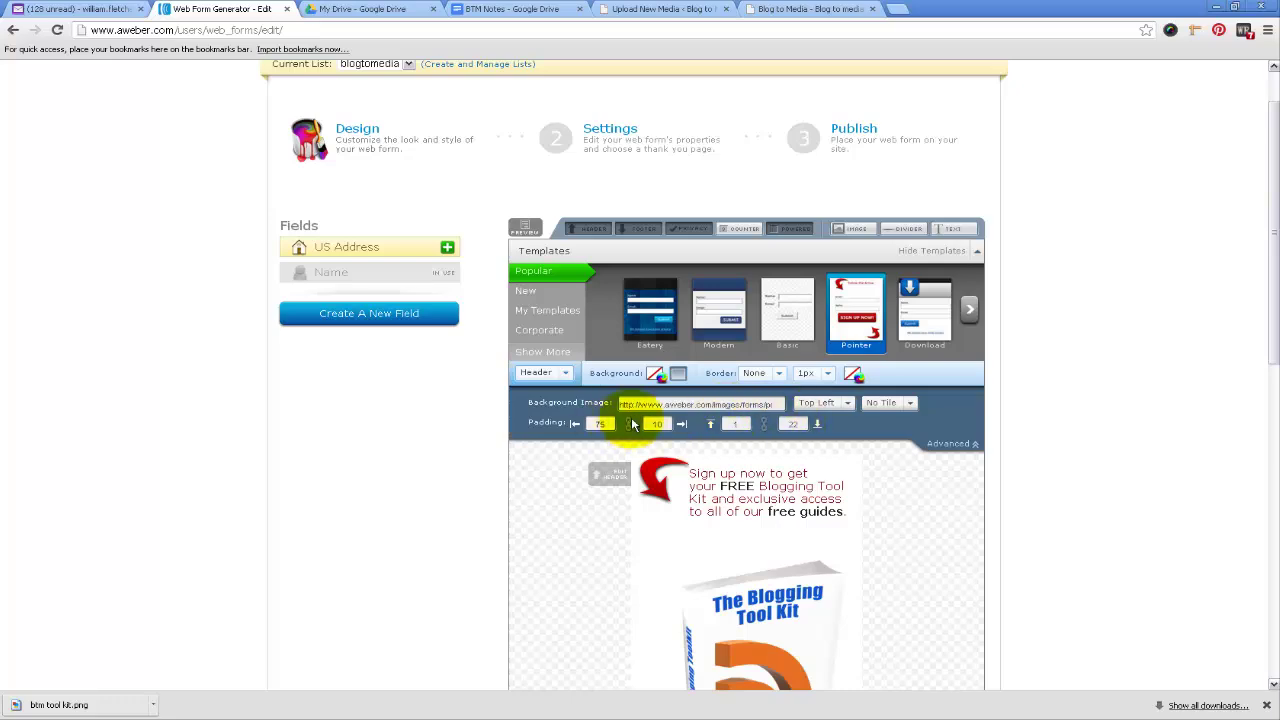
click(973, 444)
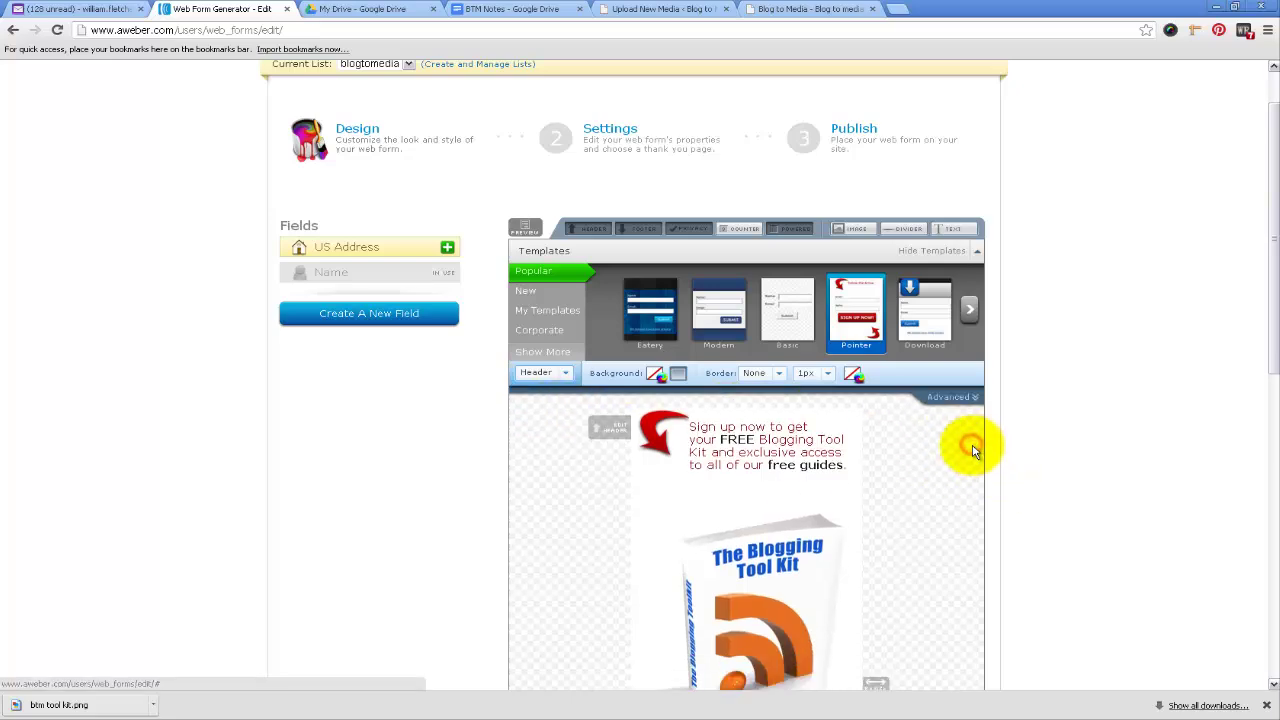
scroll(894, 495, down, 2)
mouse_move(861, 383)
scroll(861, 383, down, 2)
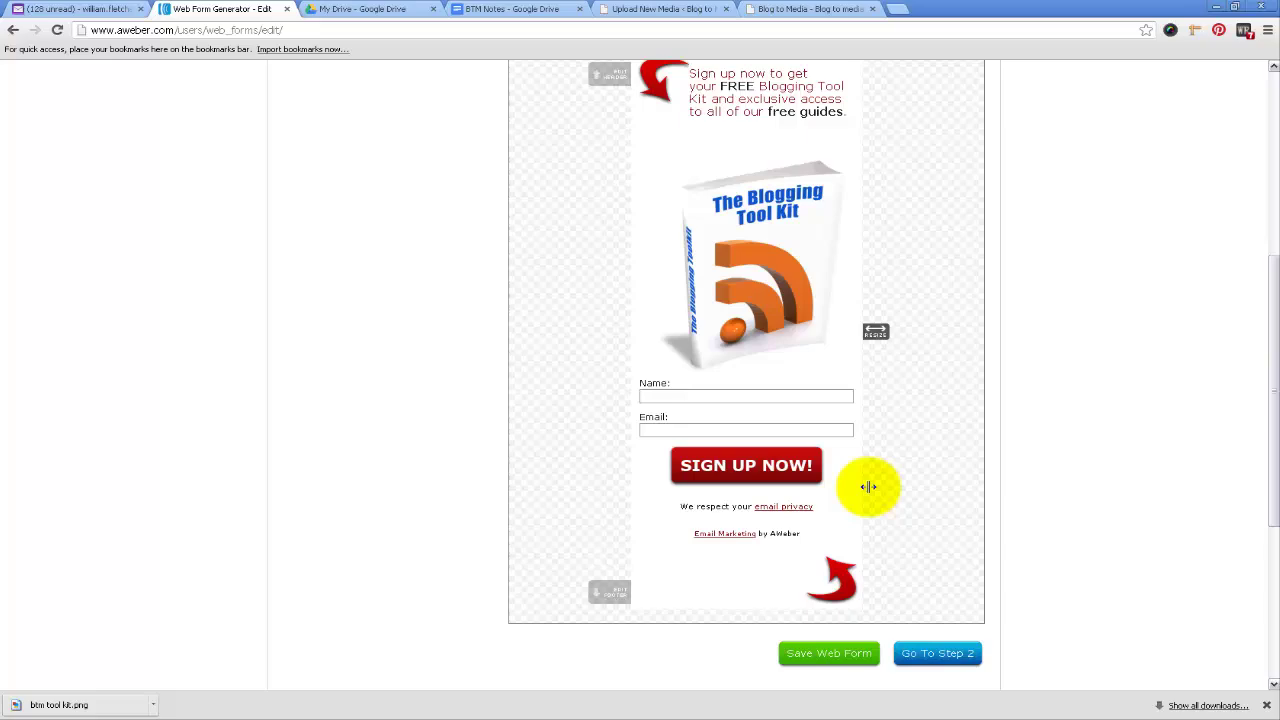
Finish reviewing the form design, proceed to the form's basic settings and name the form Tutorial Test Form.
scroll(872, 333, up, 3)
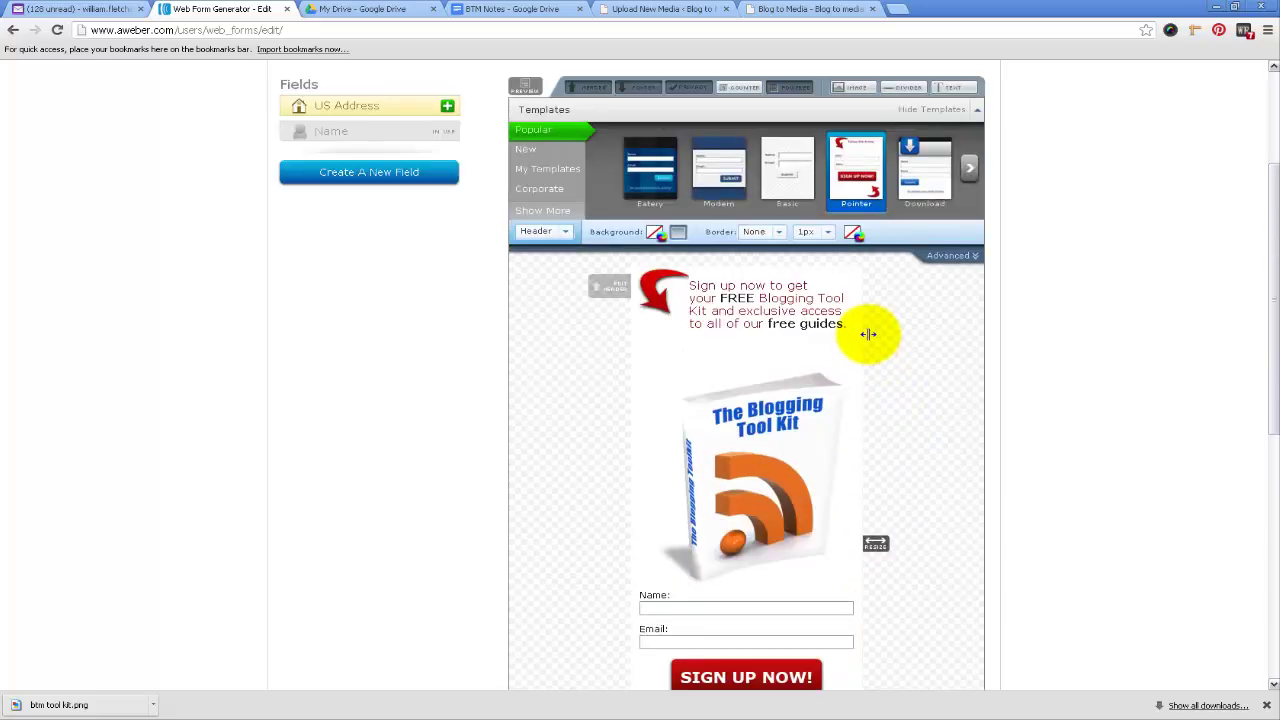
scroll(955, 466, down, 5)
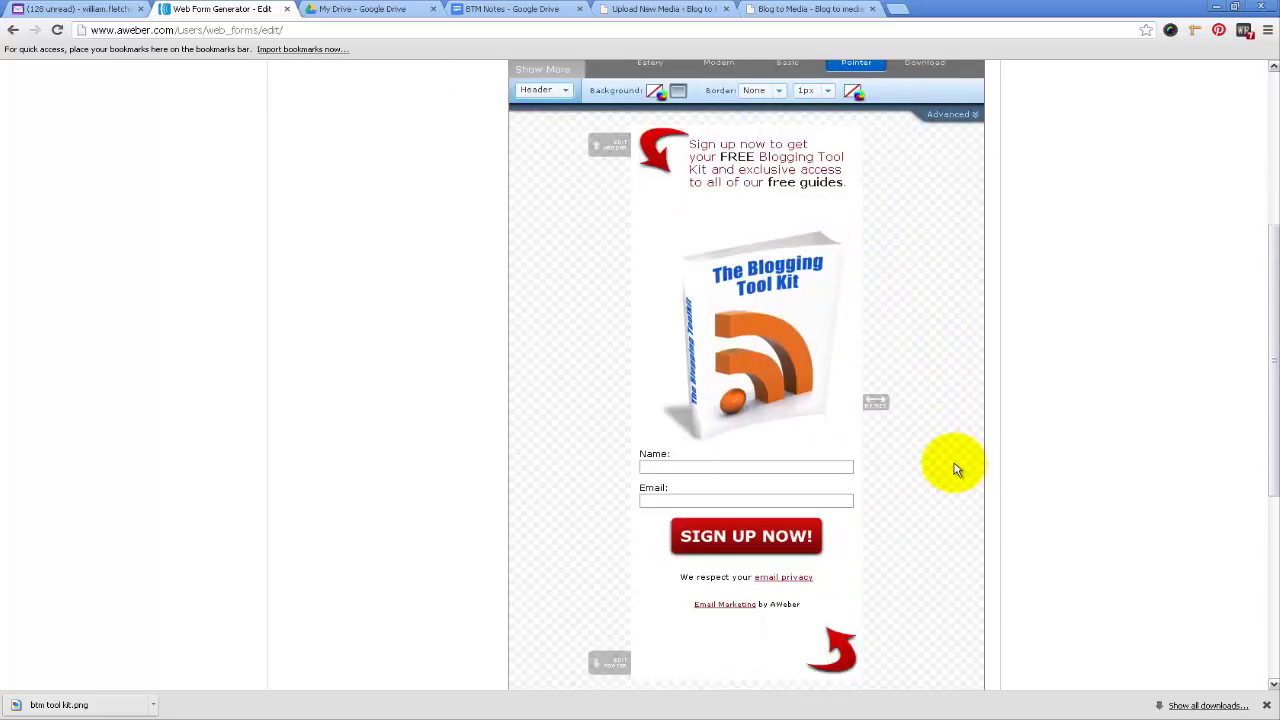
click(937, 510)
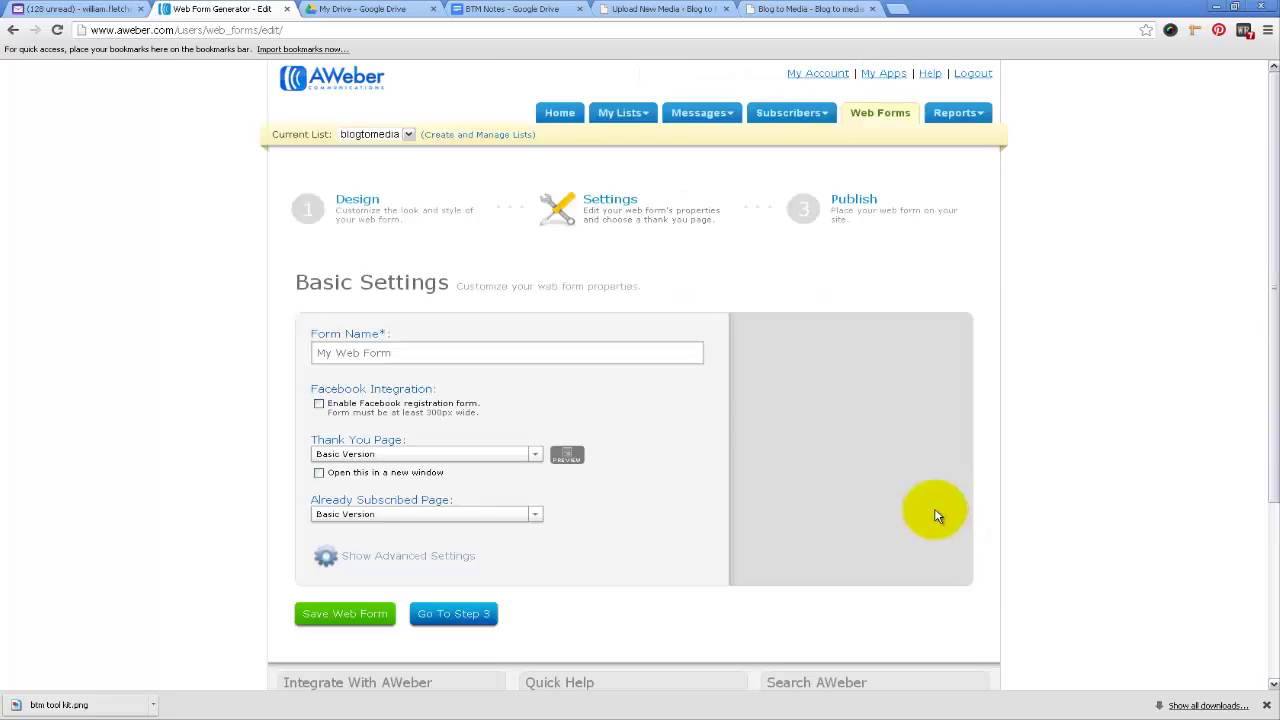
click(395, 352)
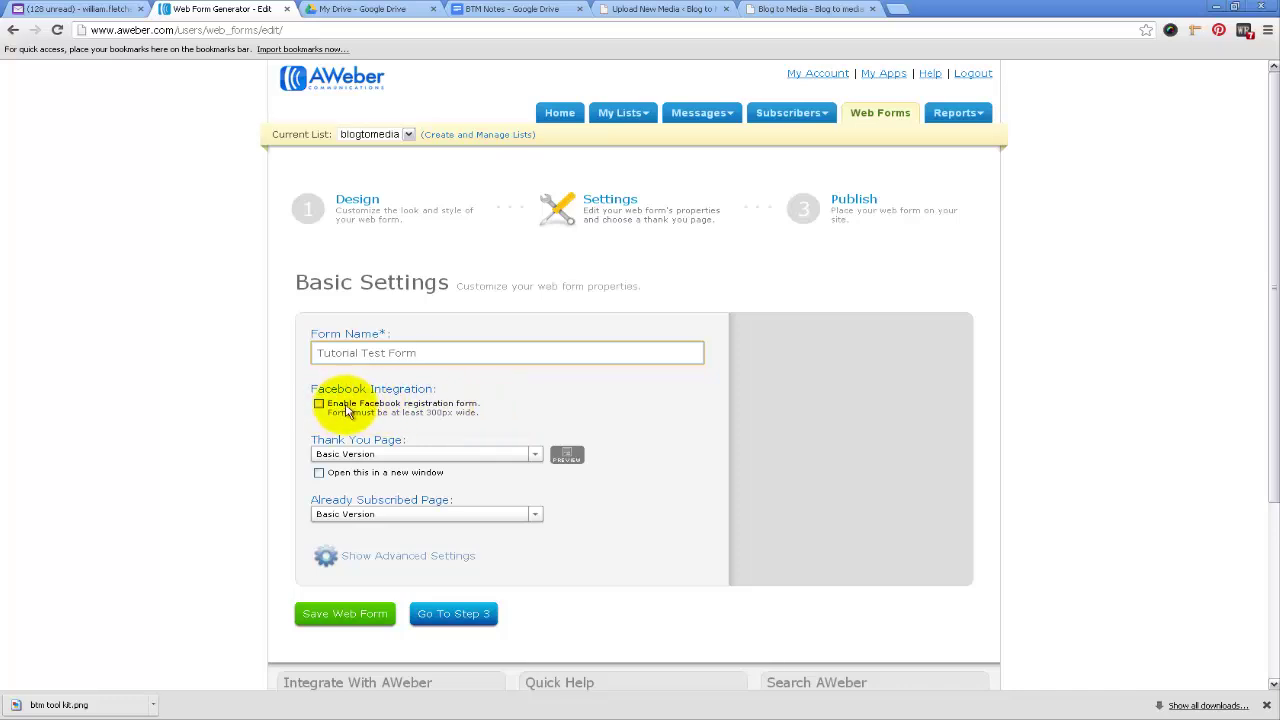
Check the thank-you page options, leave Basic Version selected, and continue to the publishing stage to save the web form.
click(536, 457)
click(519, 421)
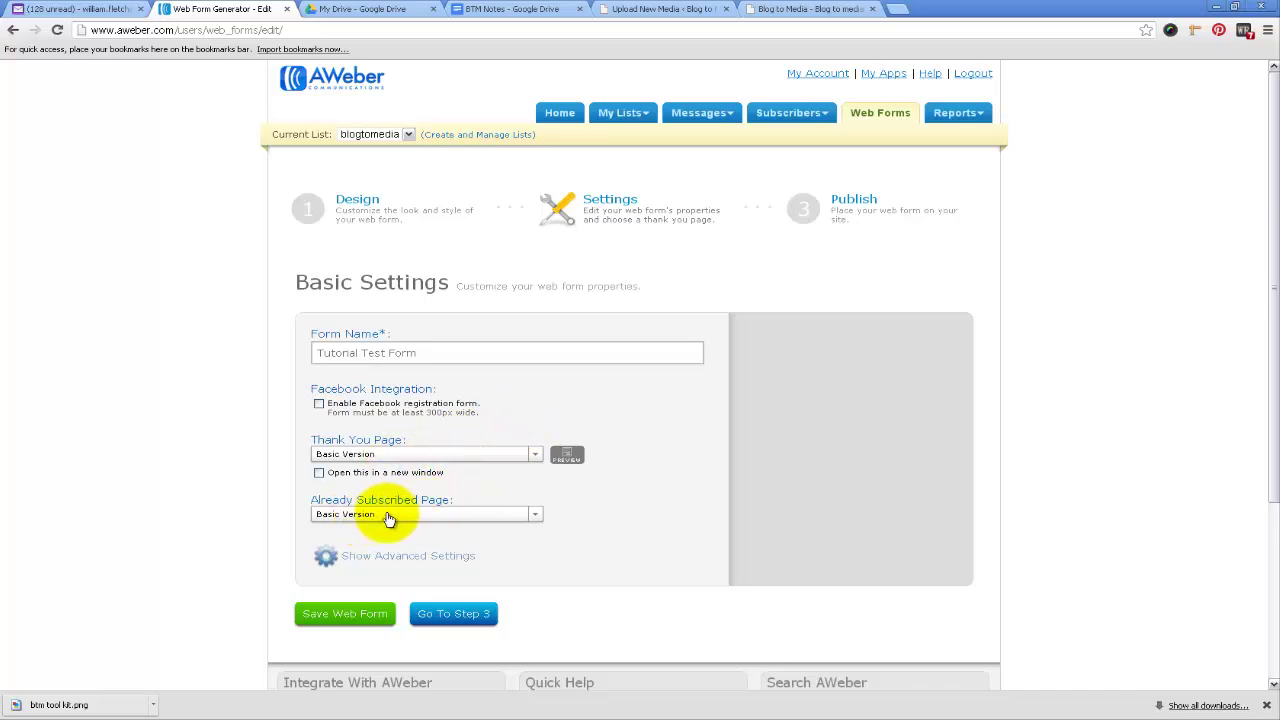
click(467, 621)
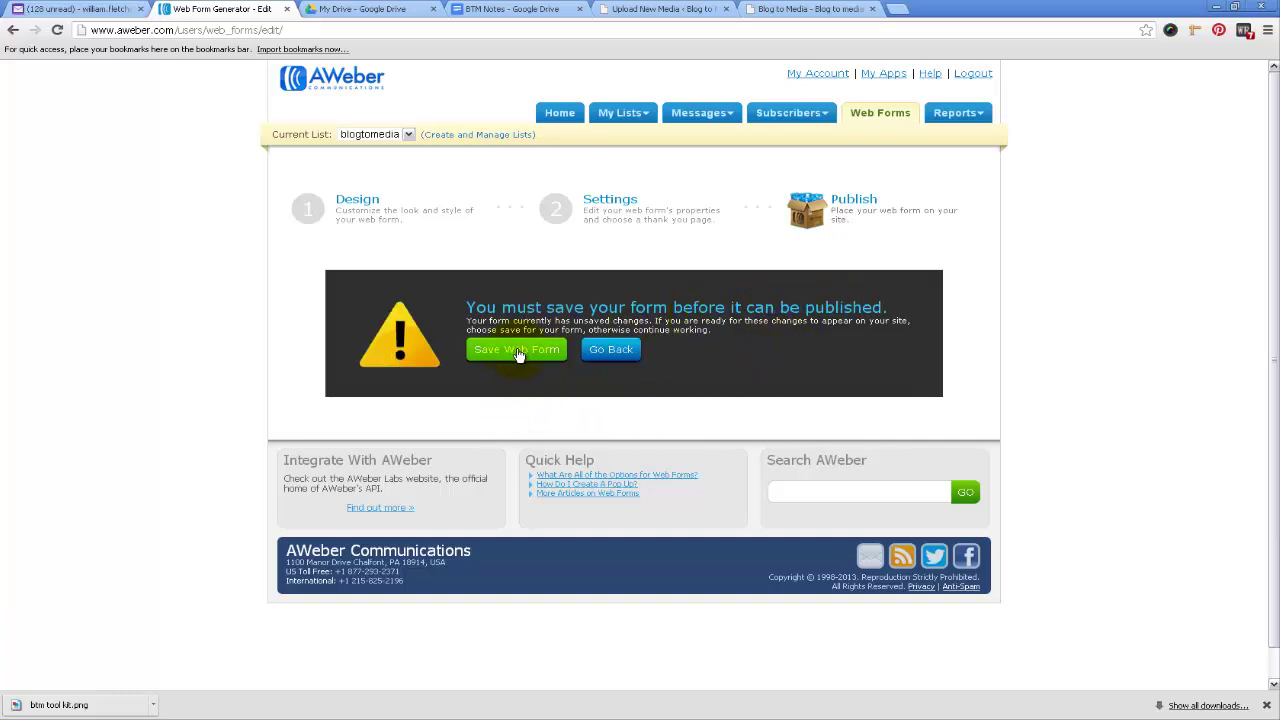
click(519, 352)
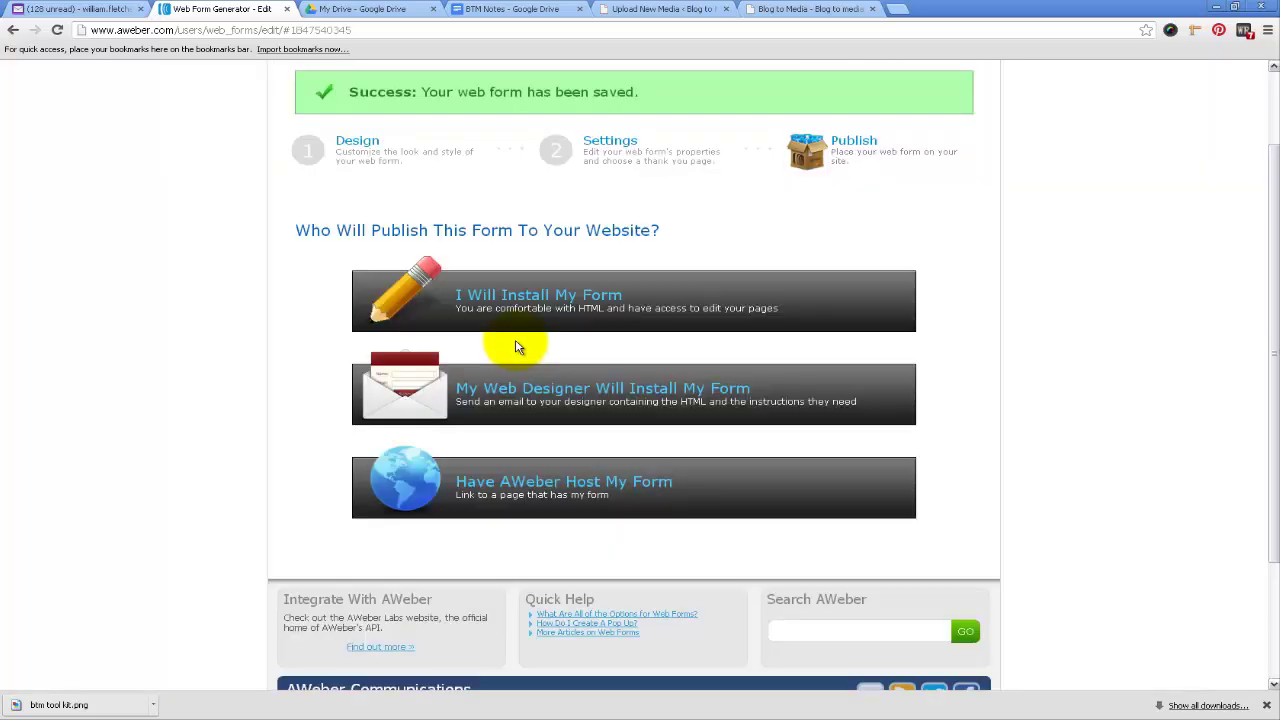
Choose to install the form yourself and select the complete JavaScript snippet for the website.
scroll(405, 268, down, 1)
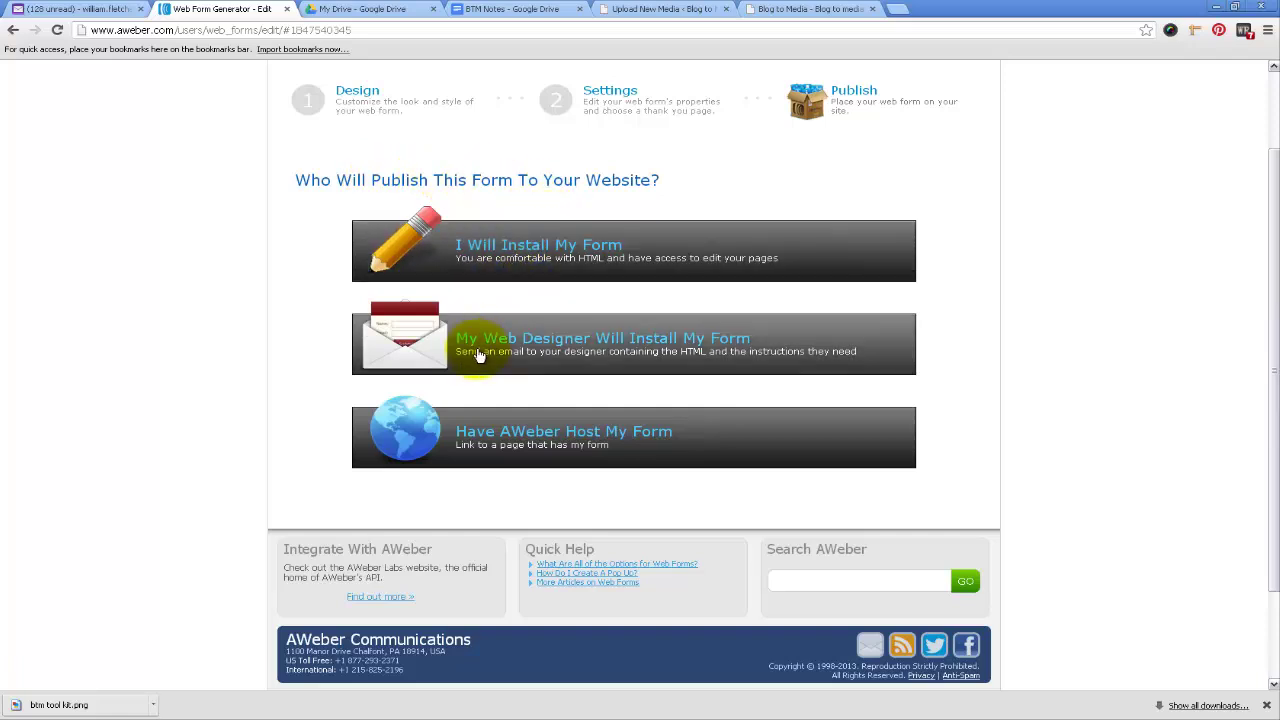
click(530, 270)
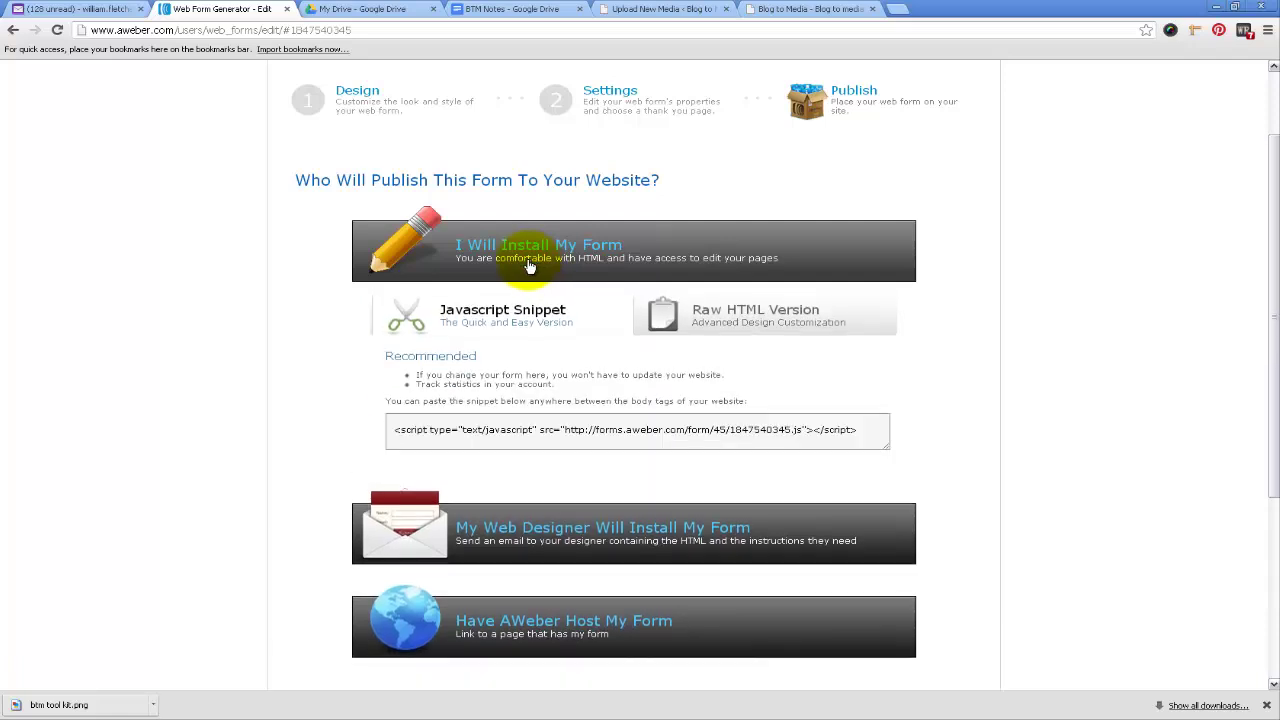
click(399, 434)
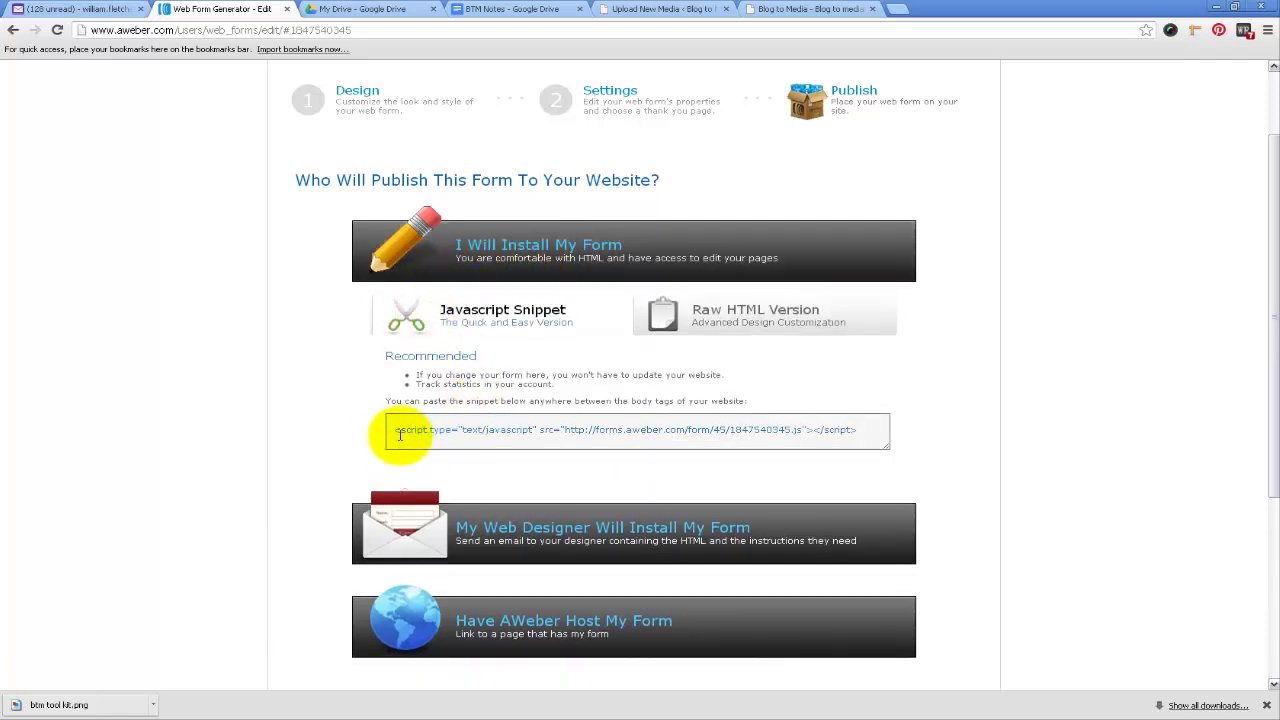
click(868, 432)
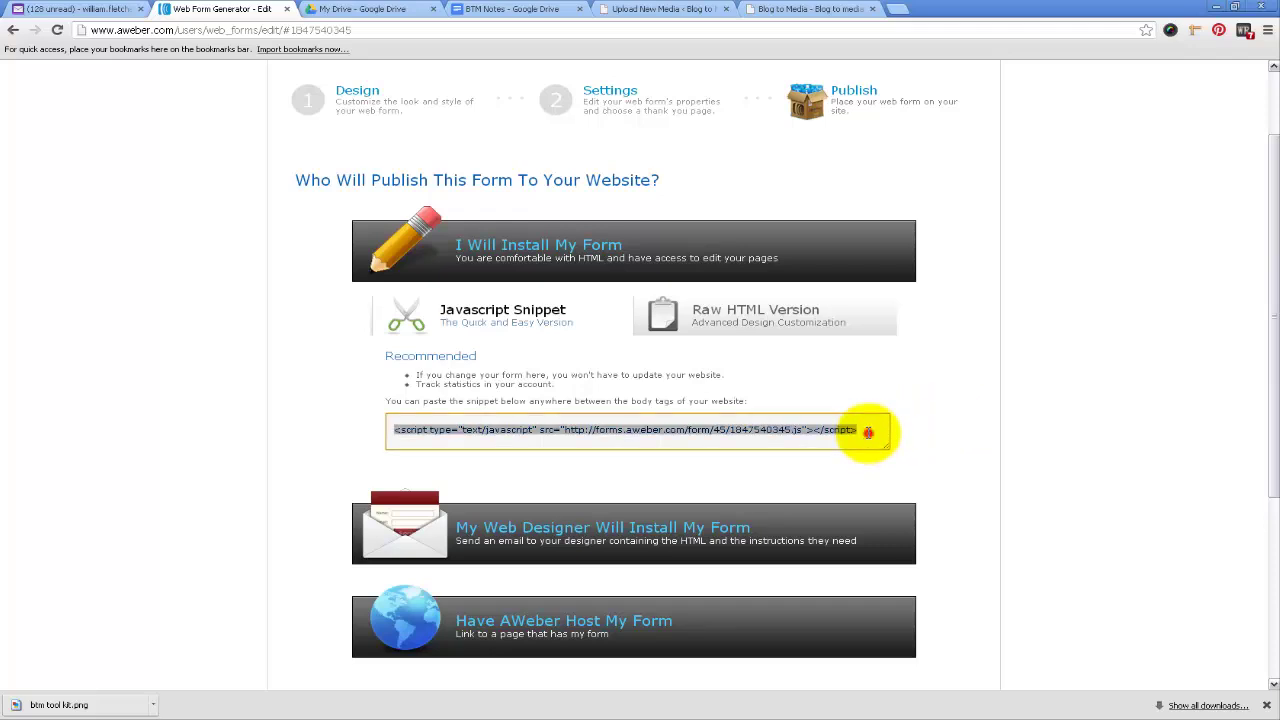